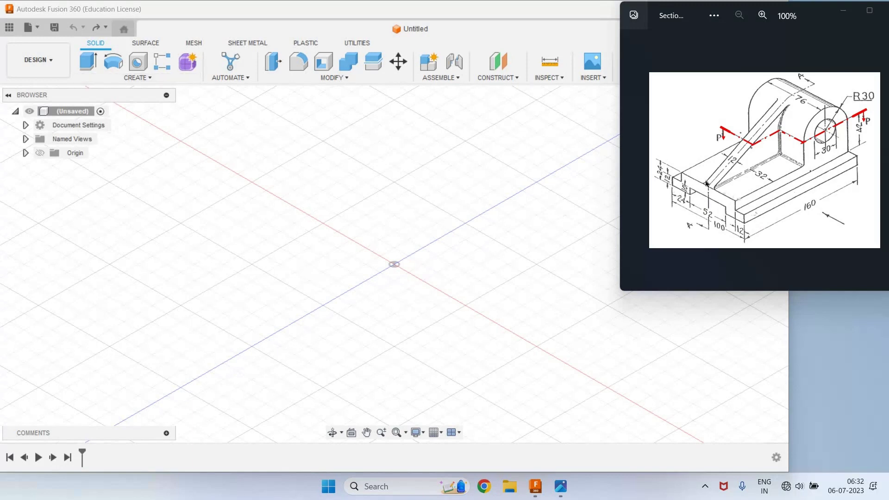
Create a new sketch on the front plane
click(151, 79)
click(144, 78)
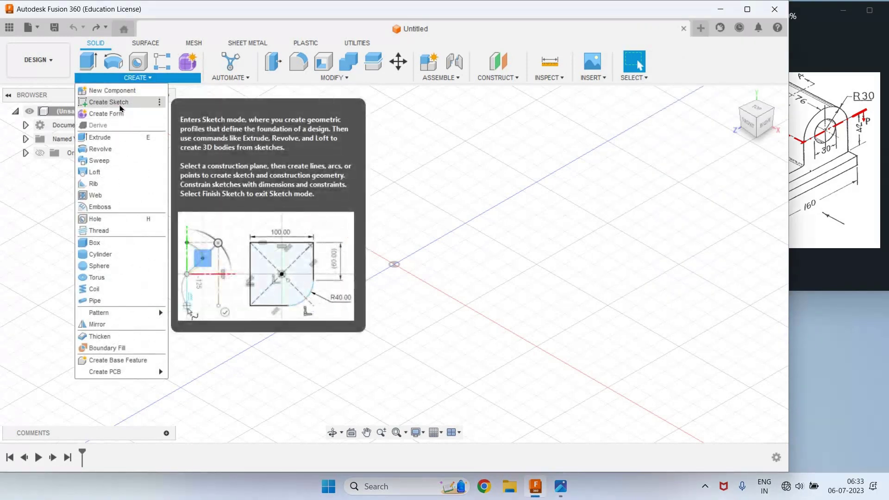
click(120, 108)
key(alt+Tab)
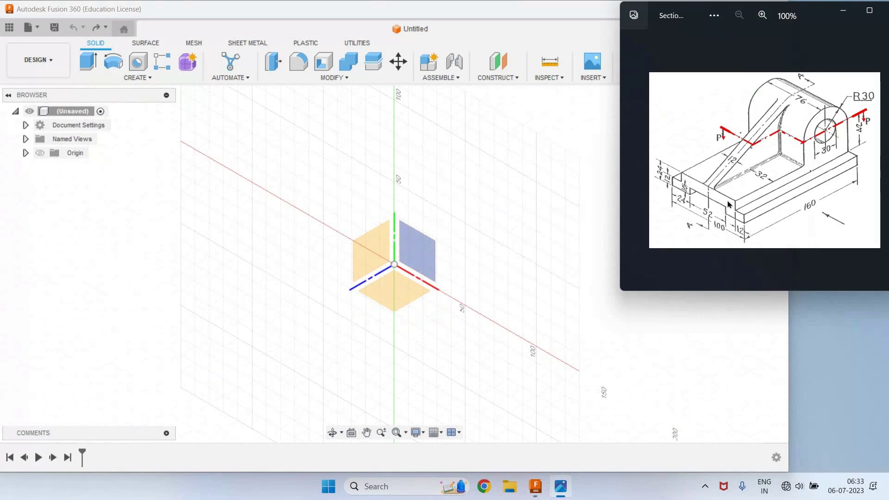
click(415, 262)
click(415, 262)
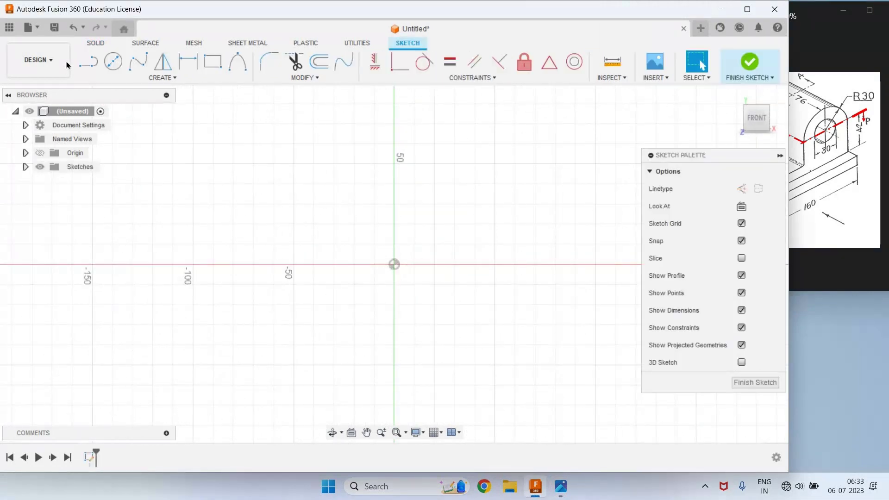
Sketch the base profile's underside along the horizontal axis, with a central recess about 60 mm wide and 12.5 mm deep
key(l)
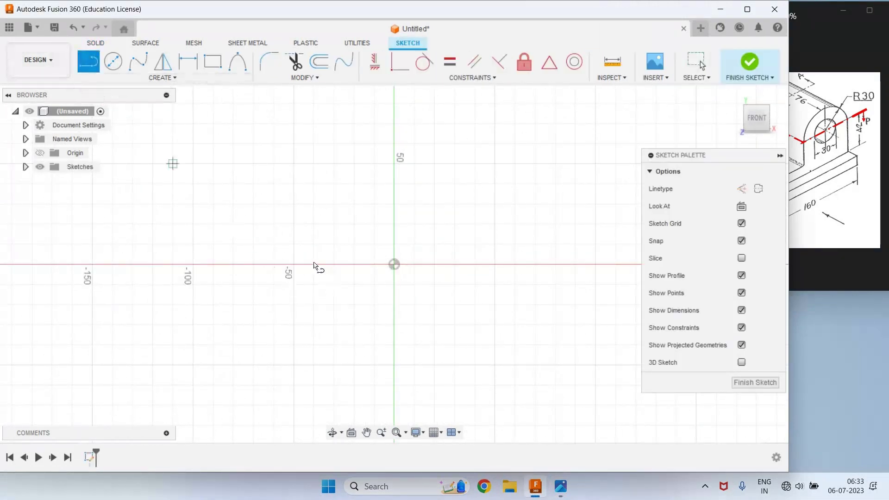
click(293, 264)
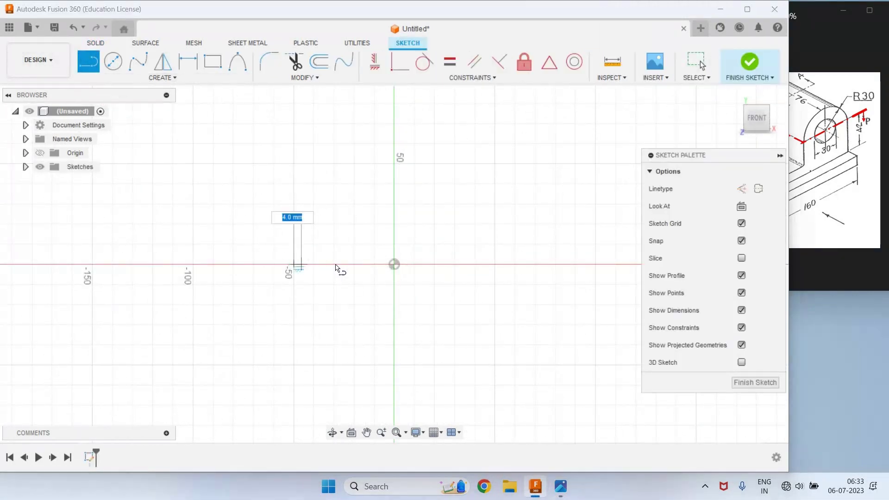
click(333, 248)
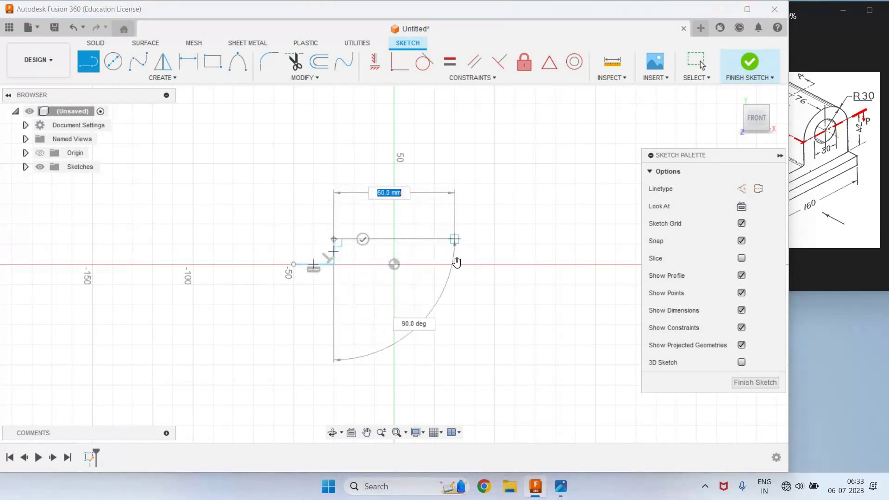
click(454, 240)
click(454, 269)
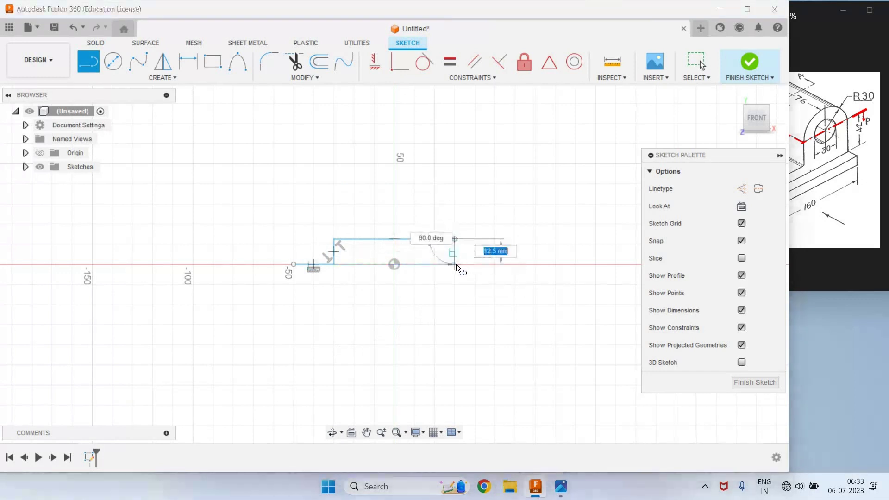
click(455, 265)
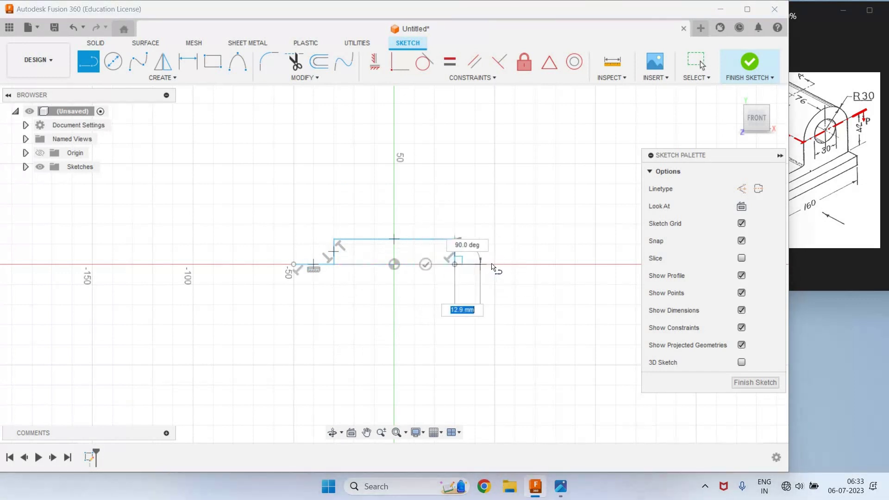
Close the profile with lines forming a step on each side and a raised top about 50 mm above the axis
click(494, 209)
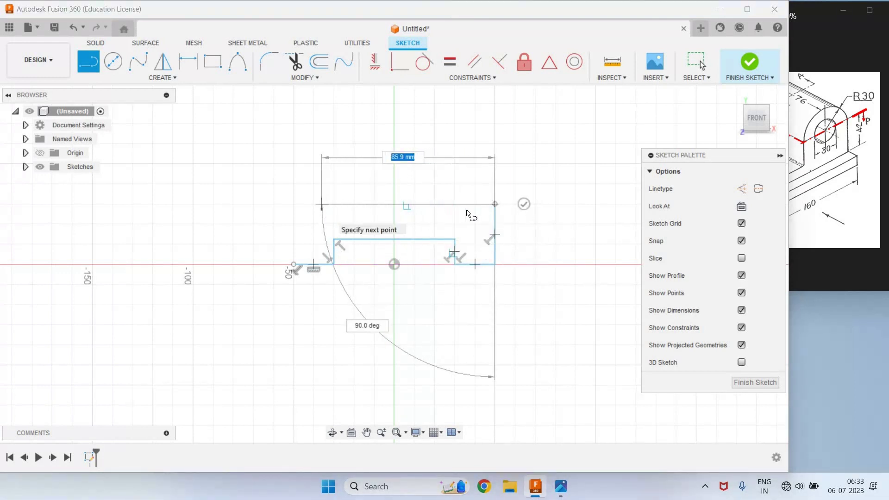
click(467, 203)
key(alt+Tab)
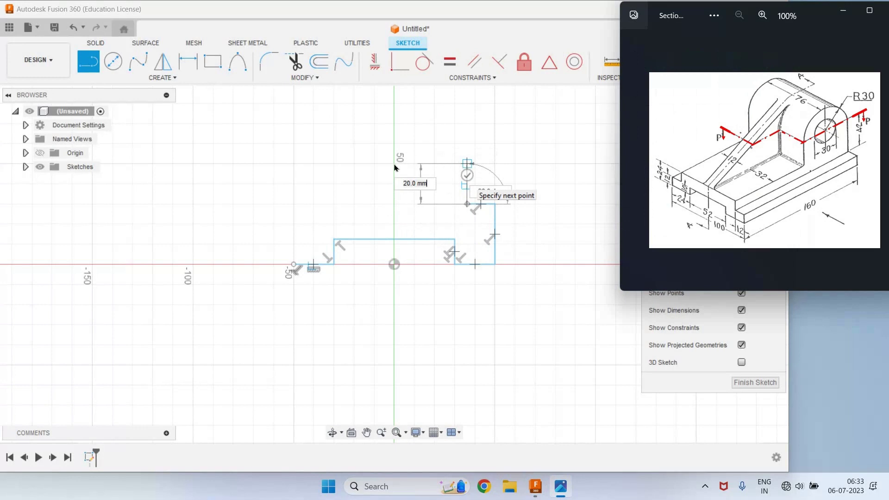
key(alt+Tab)
key(Return)
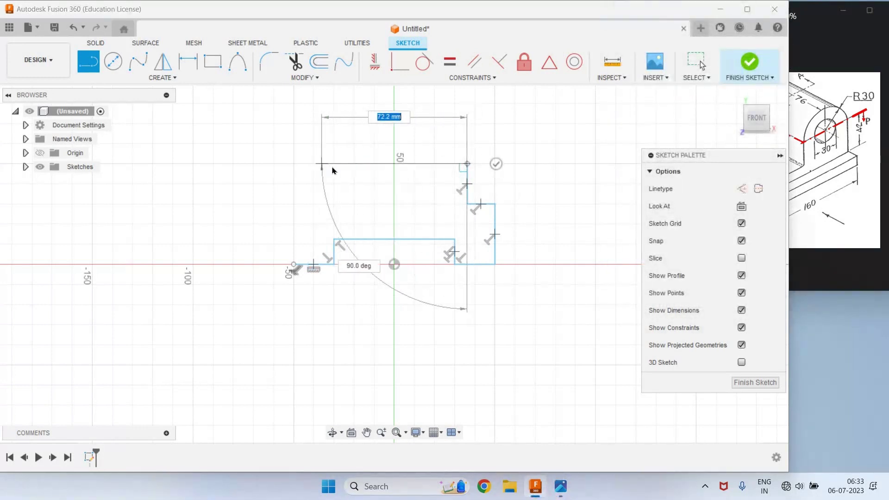
click(333, 163)
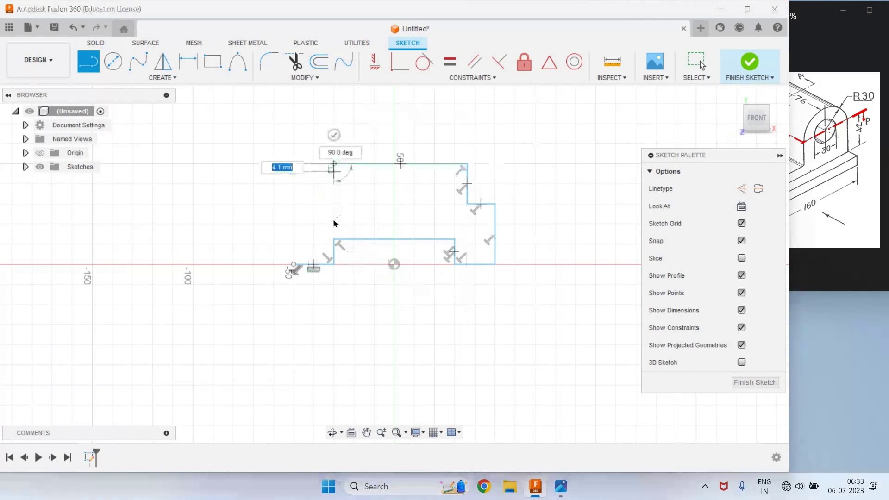
click(333, 223)
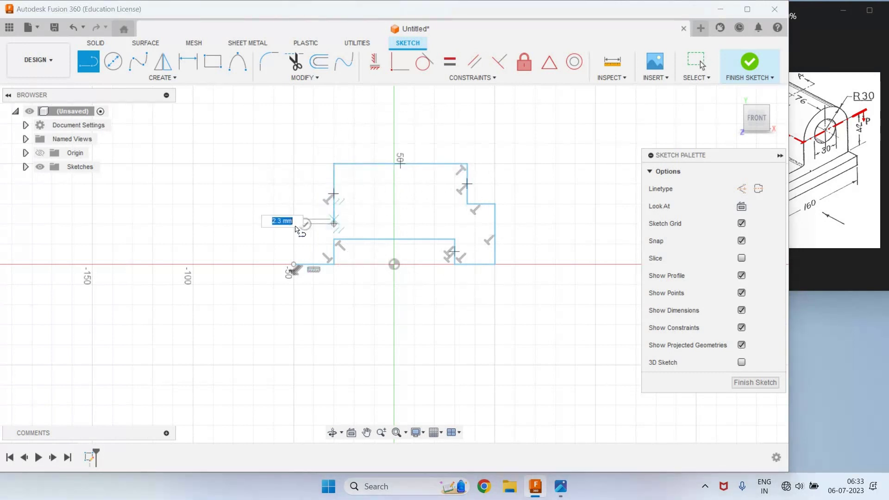
click(293, 225)
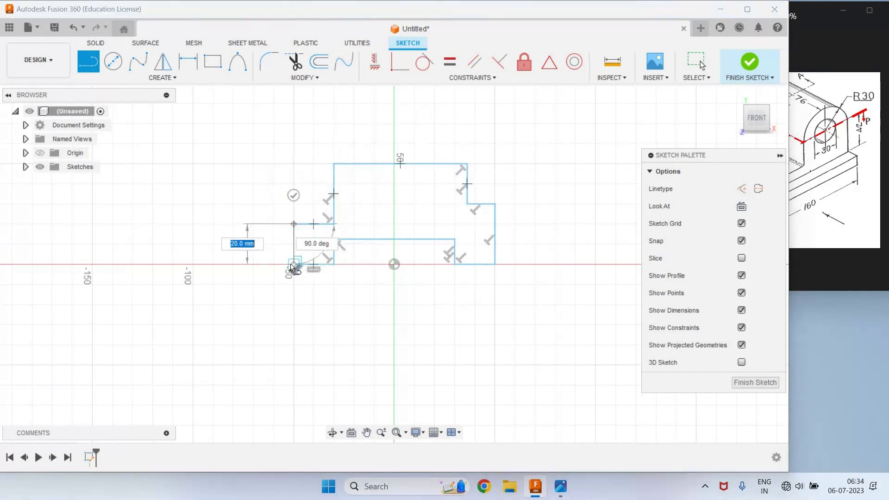
click(294, 265)
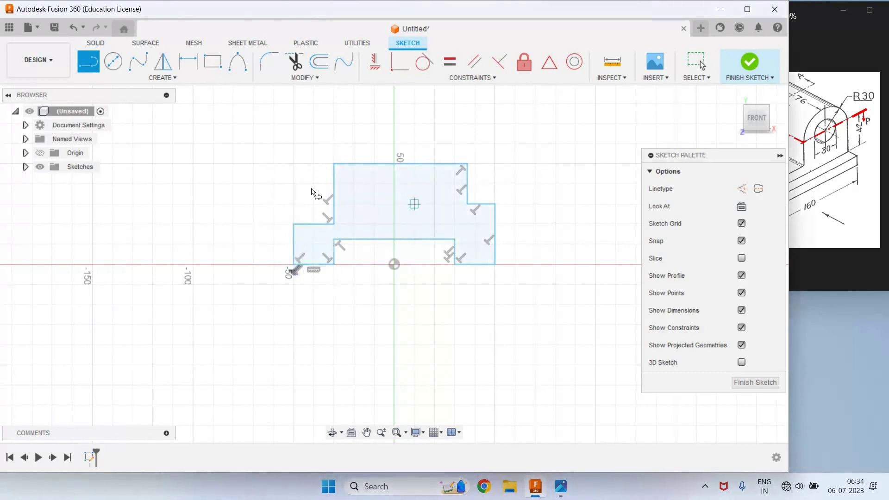
Dimension the overall width of the profile between its outer bottom corners as 100 mm
click(188, 62)
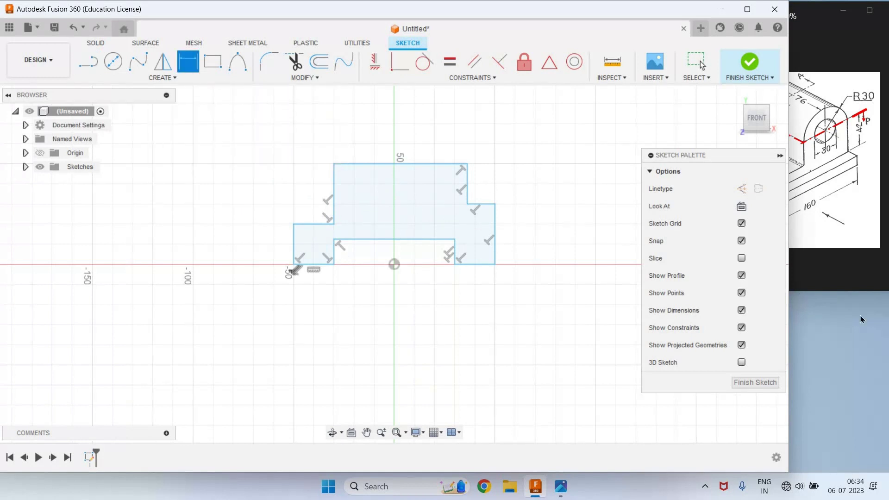
key(alt+Tab)
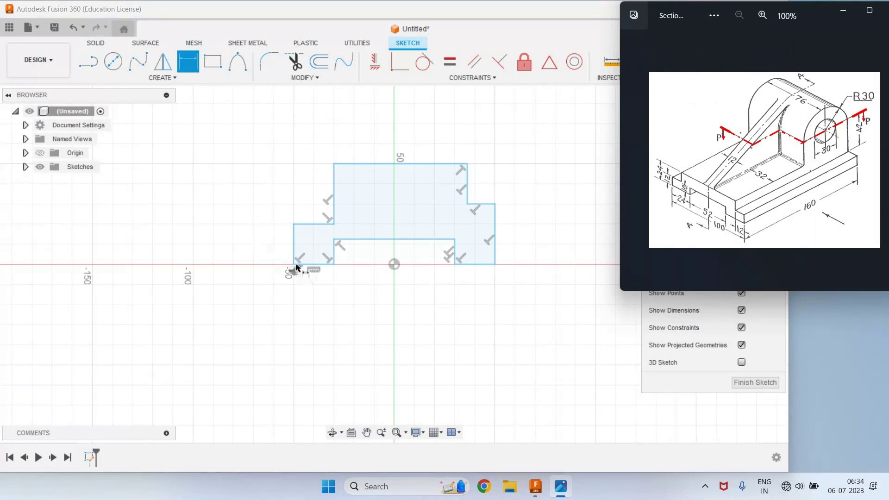
click(496, 265)
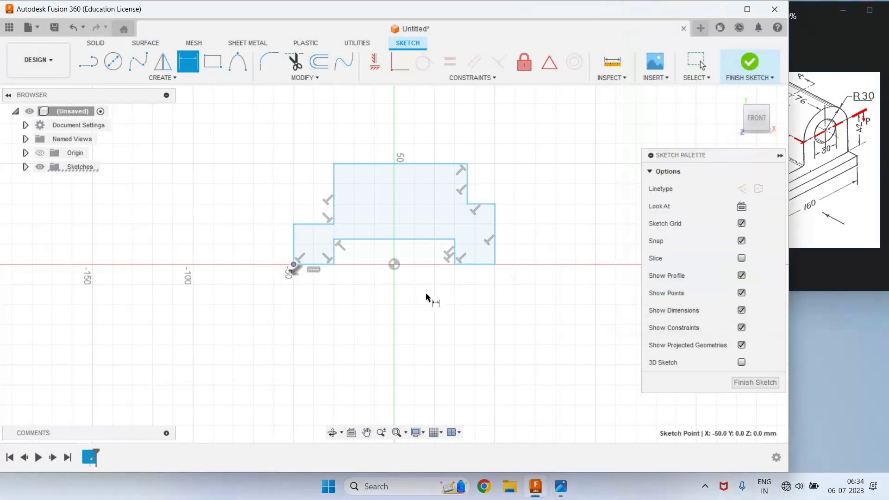
click(425, 328)
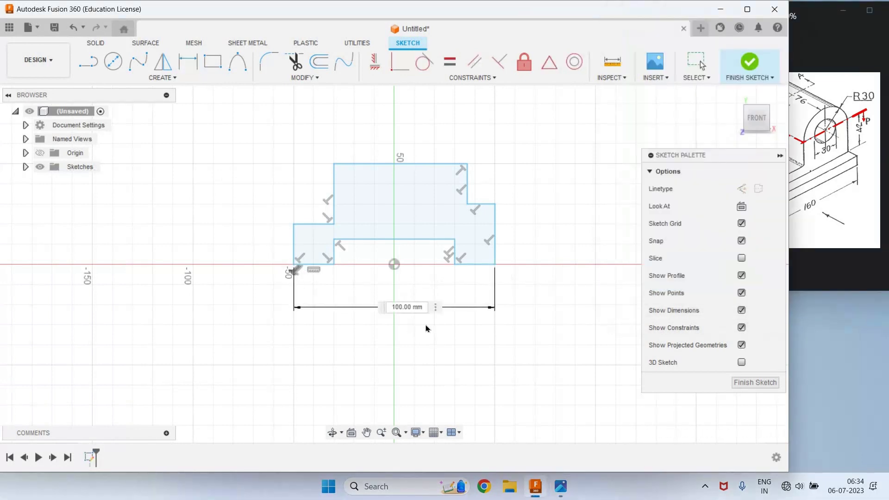
key(Return)
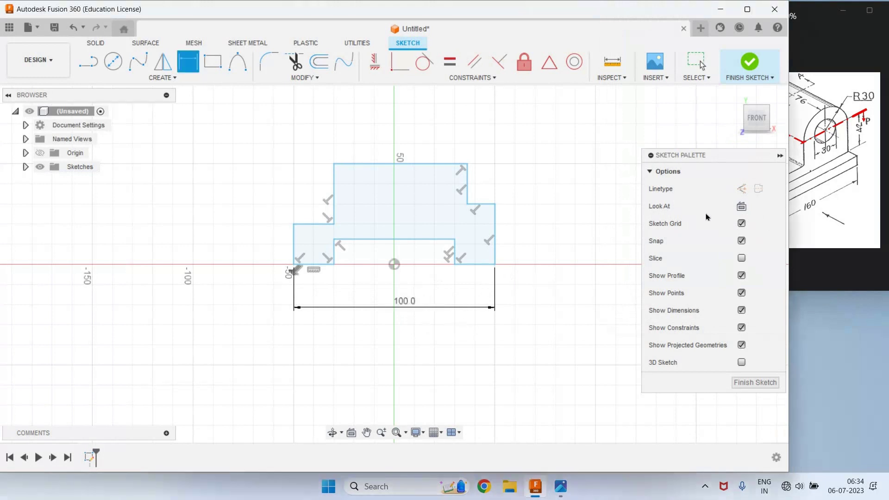
Dimension the left and right outer vertical edges of the profile at 12 mm each
key(alt+Tab)
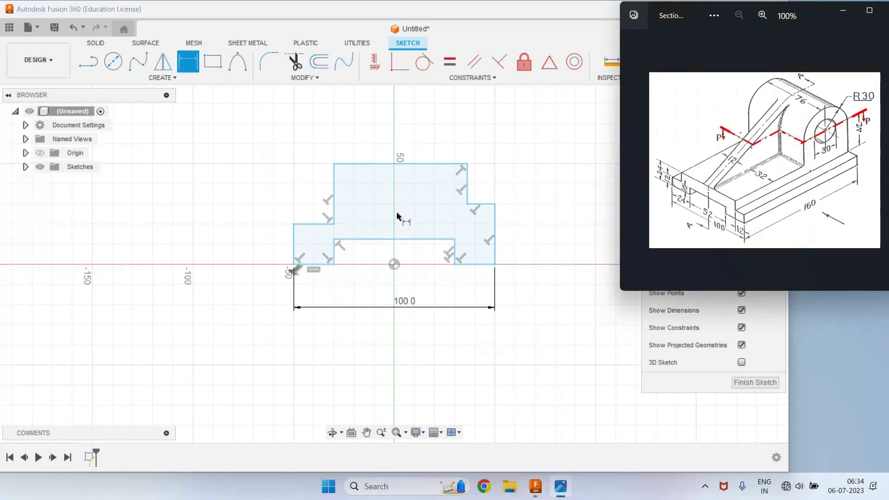
click(294, 246)
click(269, 246)
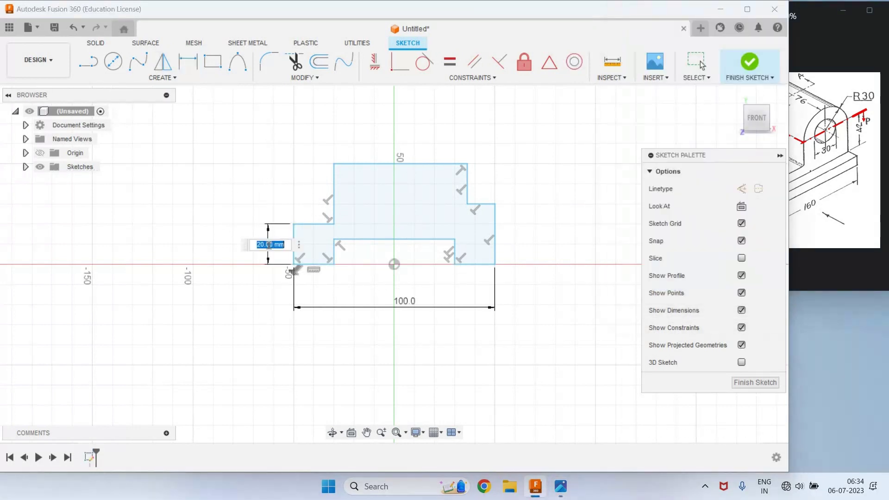
text(12)
key(Return)
click(495, 244)
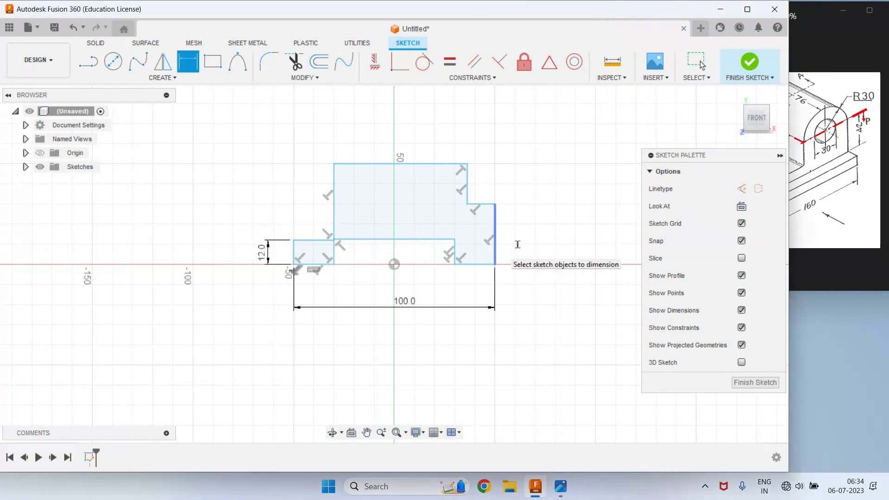
click(518, 245)
text(12)
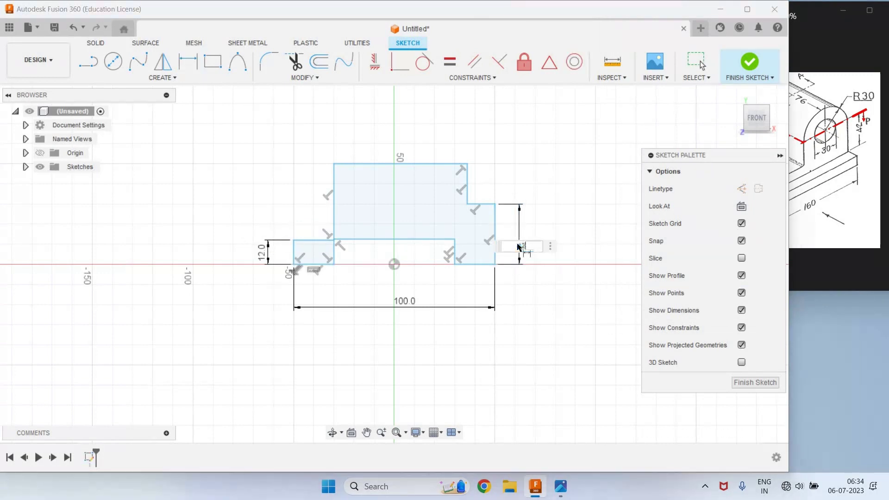
key(Return)
Dimension the overall height from the bottom left corner to the raised top edge as 24 mm
key(alt+Tab)
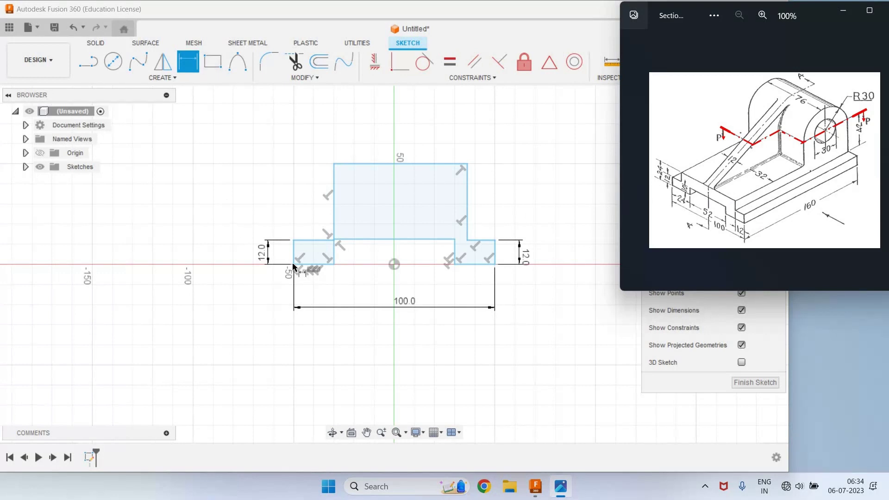
click(340, 168)
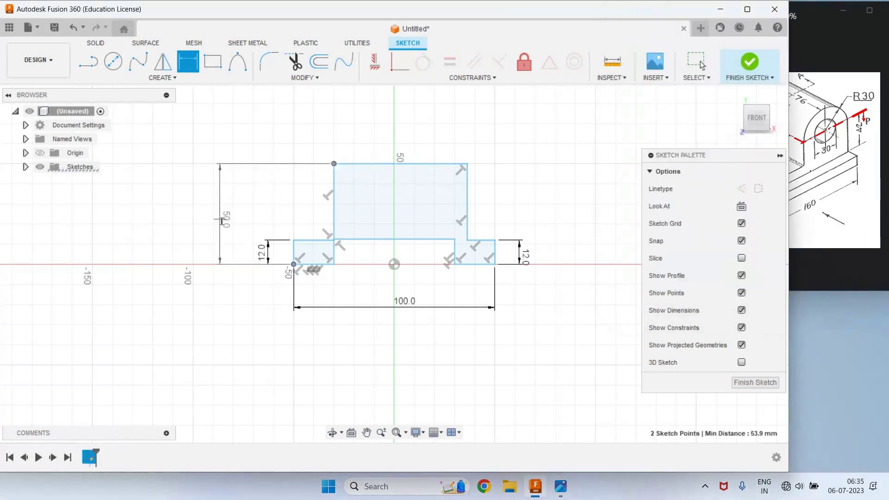
click(222, 220)
text(24)
key(Return)
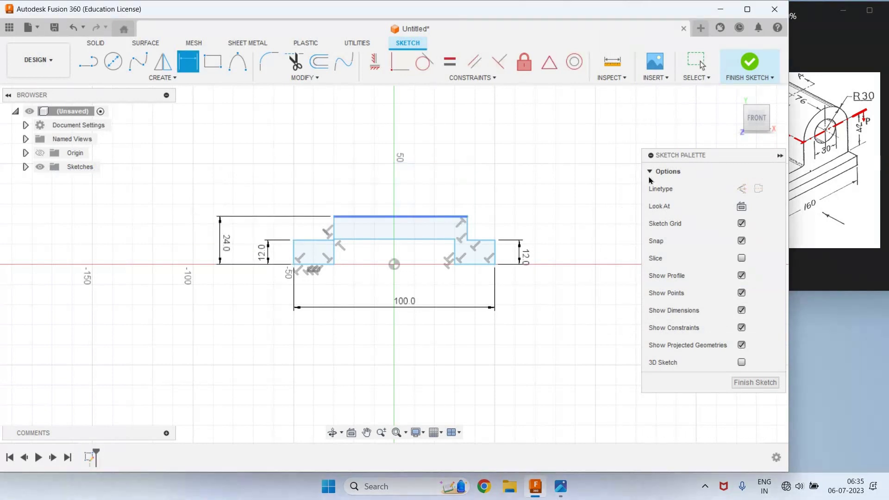
Dimension the width of the central bottom recess as 52 mm
key(alt+Tab)
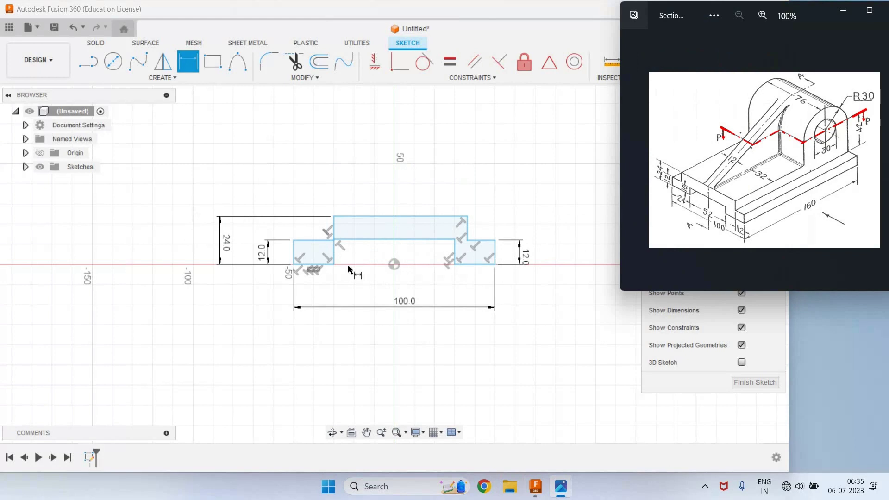
click(455, 265)
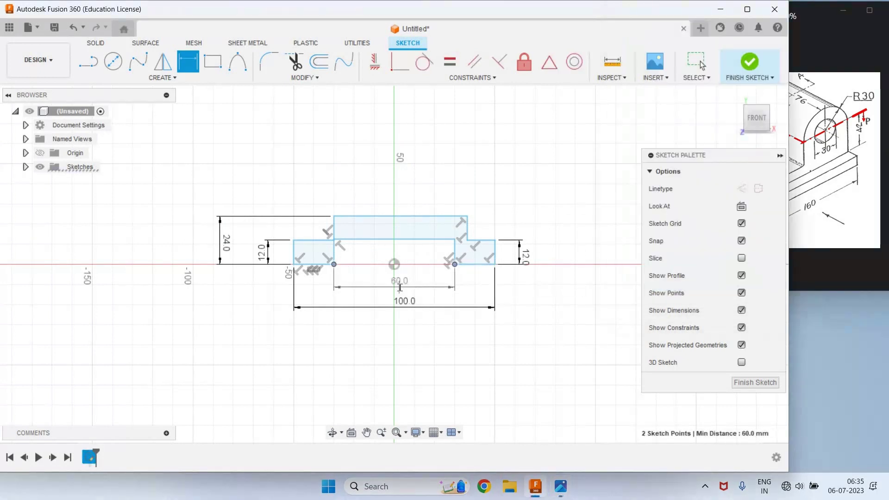
click(401, 288)
text(52)
key(Return)
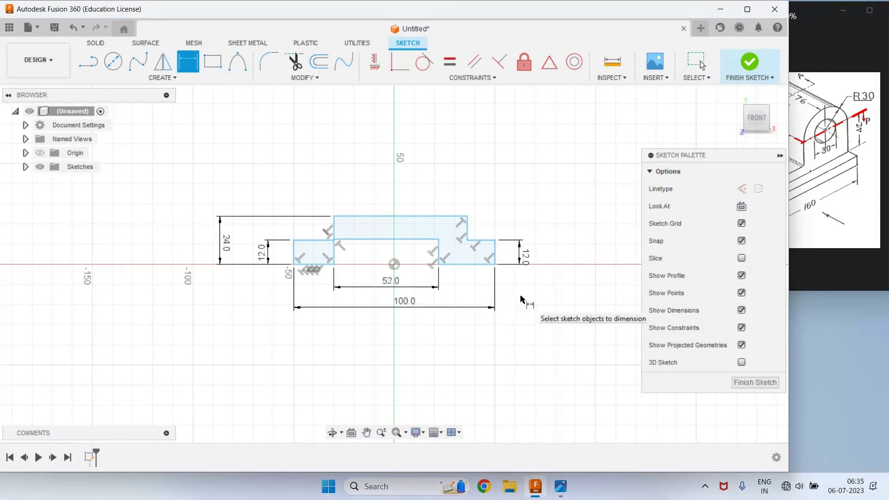
Dimension the bottom edge of the left foot as 24 mm
key(alt+Tab)
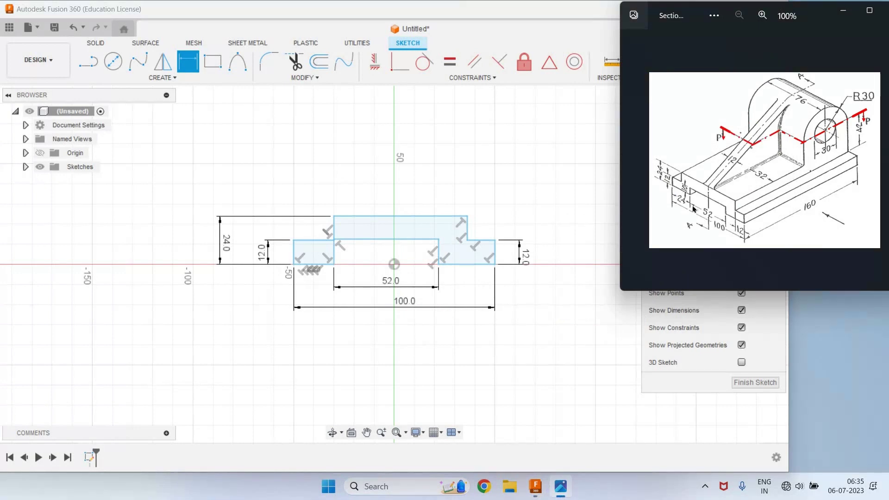
click(314, 289)
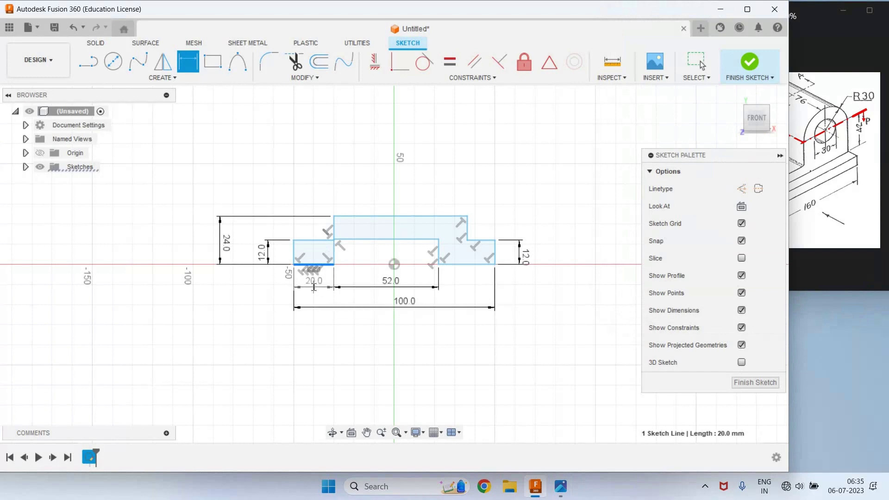
click(314, 287)
text(24)
key(Return)
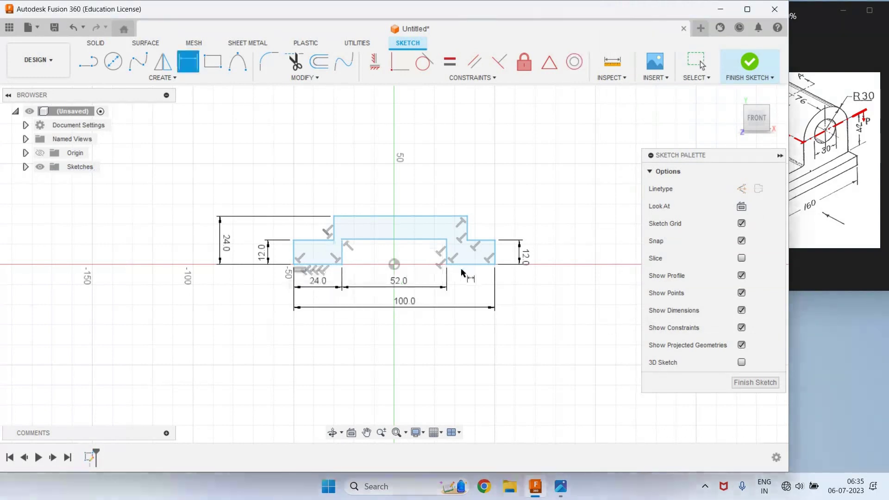
click(463, 266)
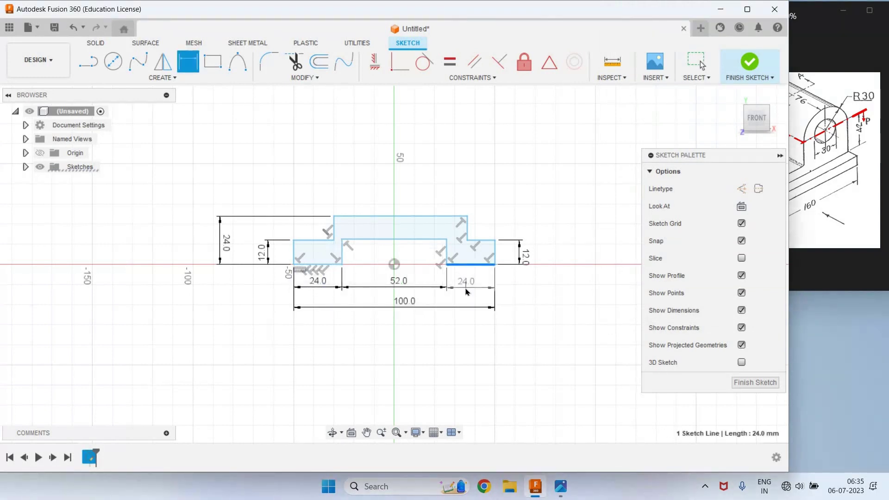
click(468, 286)
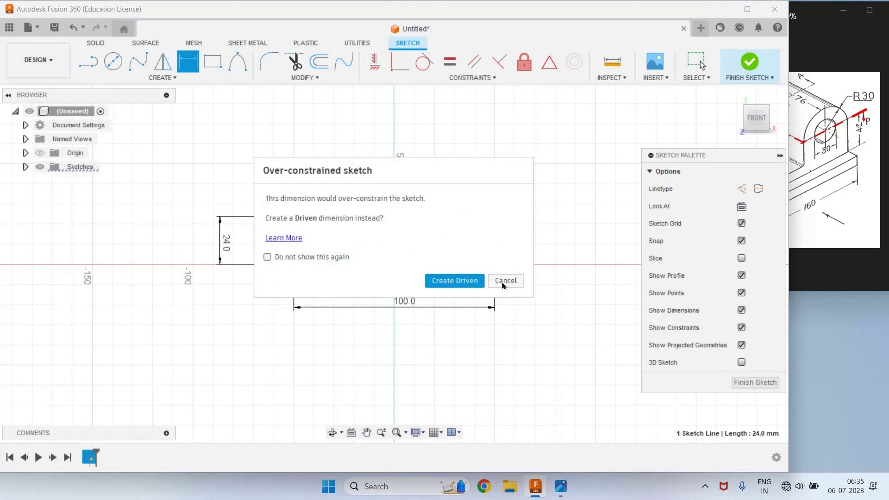
click(504, 281)
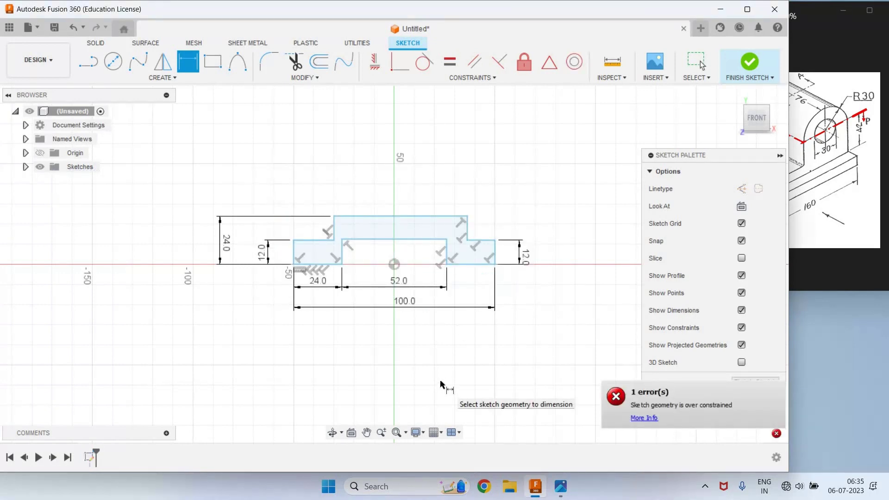
Dimension the left vertical edge of the central bottom recess at 10 mm, following the reference drawing
key(alt+Tab)
key(Escape)
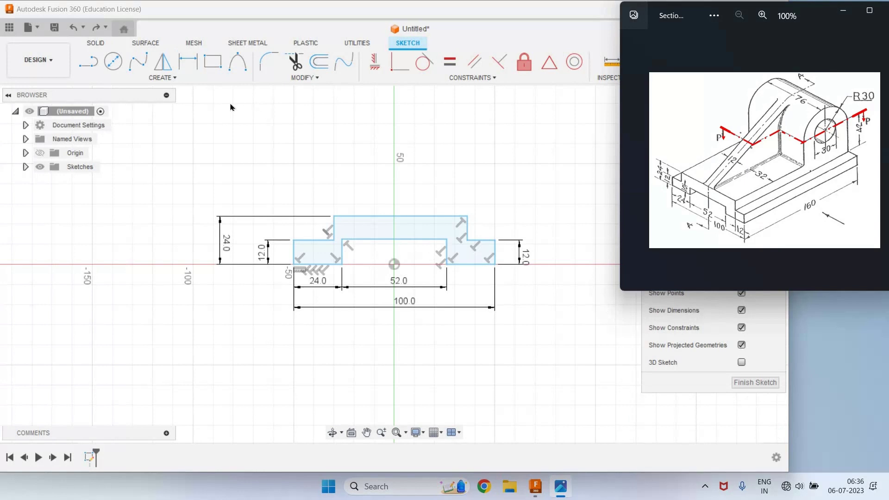
click(188, 62)
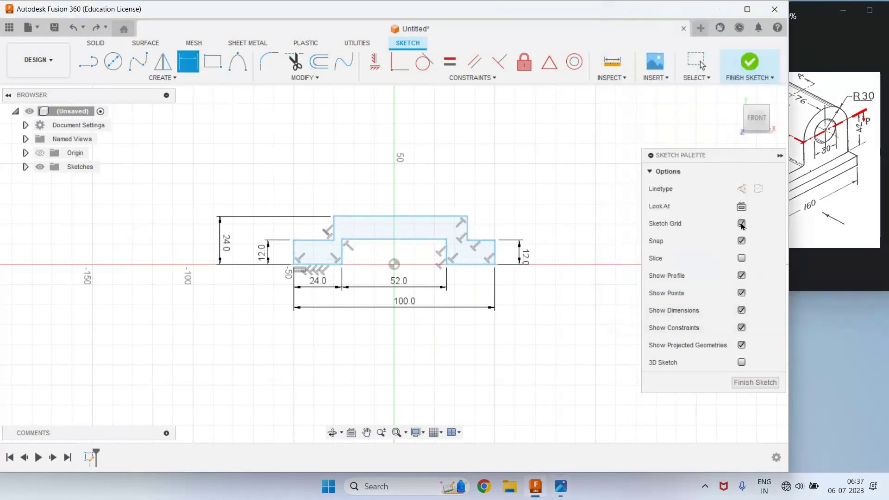
key(alt+Tab)
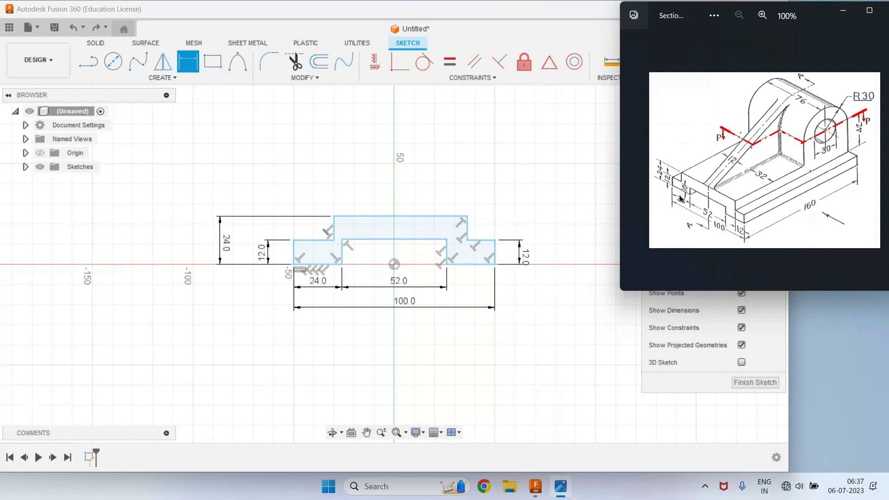
click(365, 255)
click(365, 255)
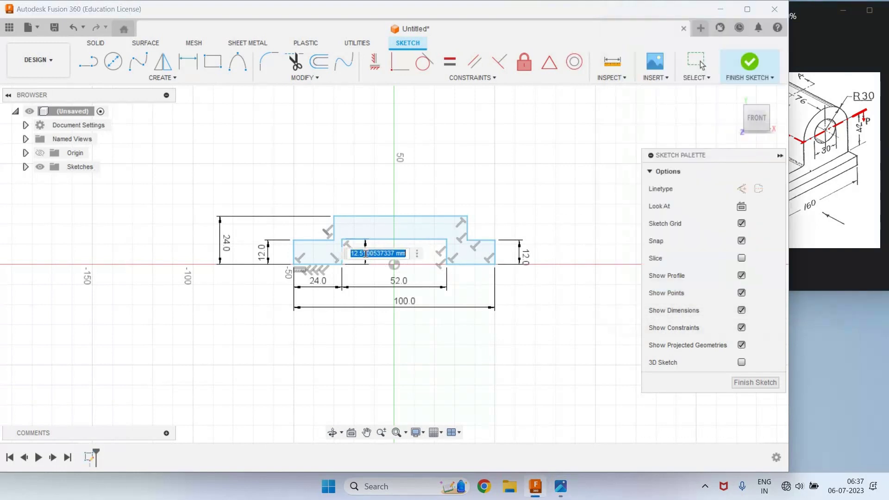
text(10)
key(Return)
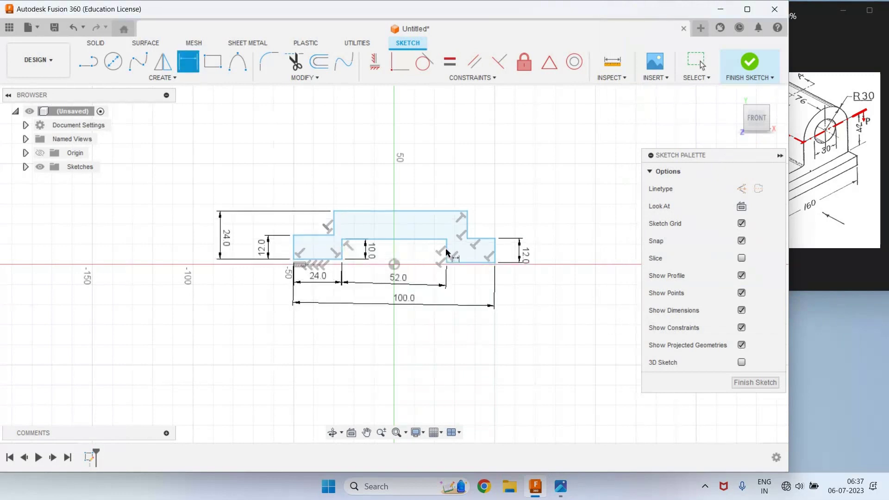
Dimension the right vertical edge of the central bottom recess at 10 mm and leave the dimension command
click(446, 252)
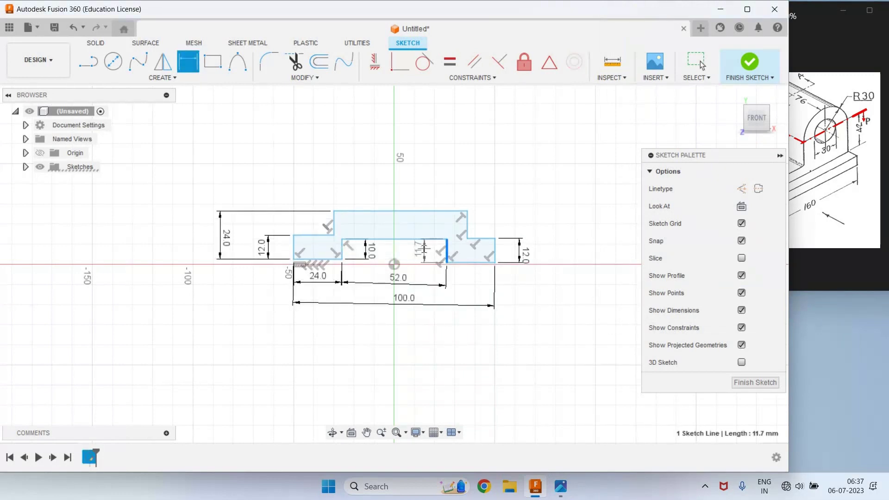
click(419, 251)
text(10)
key(Return)
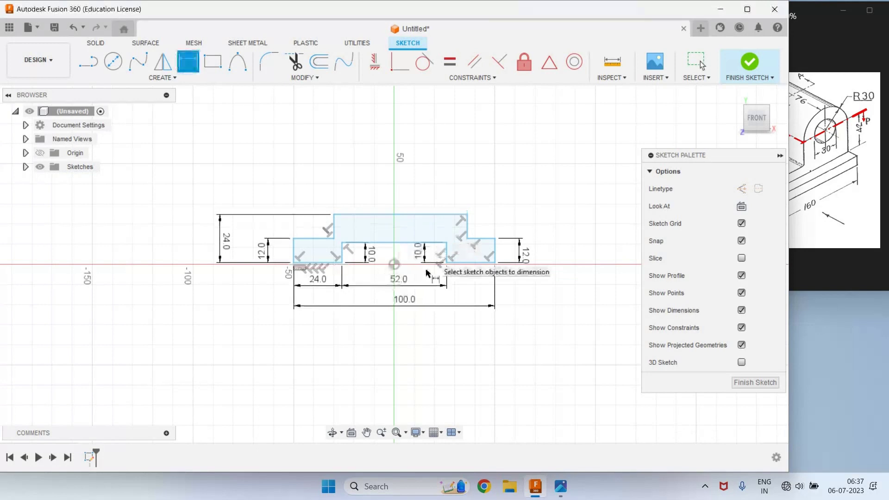
scroll(396, 259, up, 5)
key(Escape)
Dimension the vertical distance from the sketch origin to the recess's upper edge as 10 mm
key(alt+Tab)
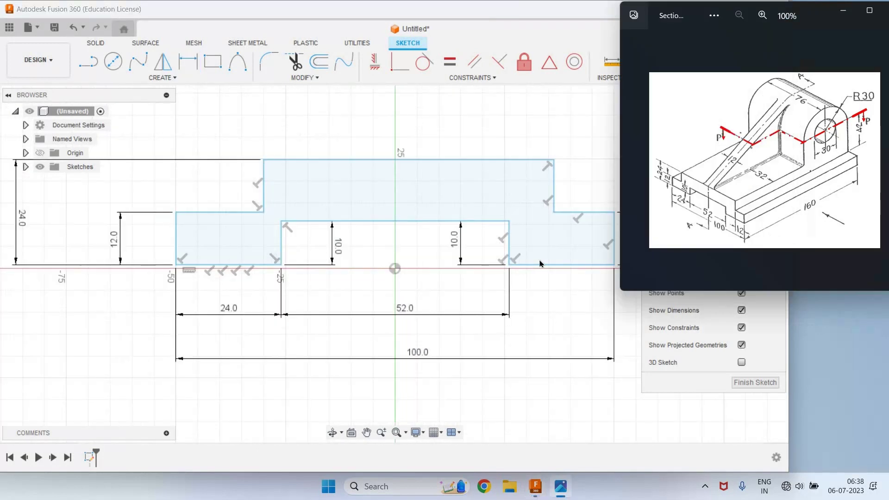
scroll(357, 232, up, 2)
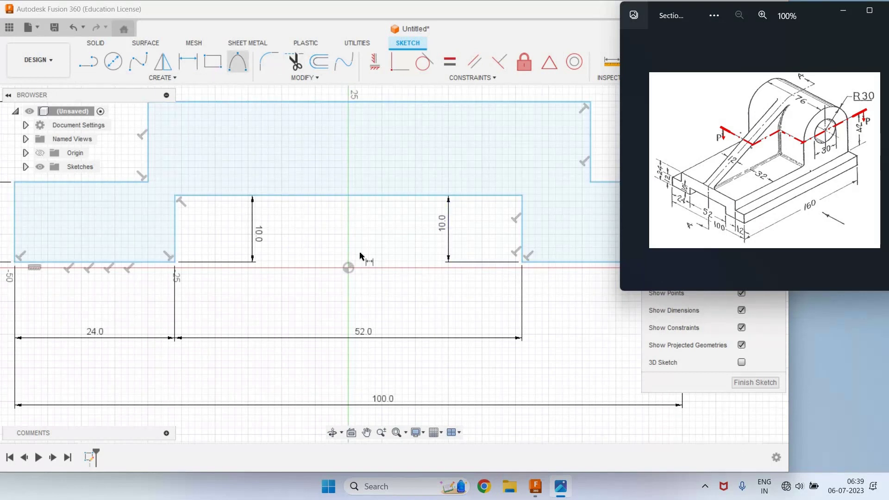
click(187, 61)
click(349, 261)
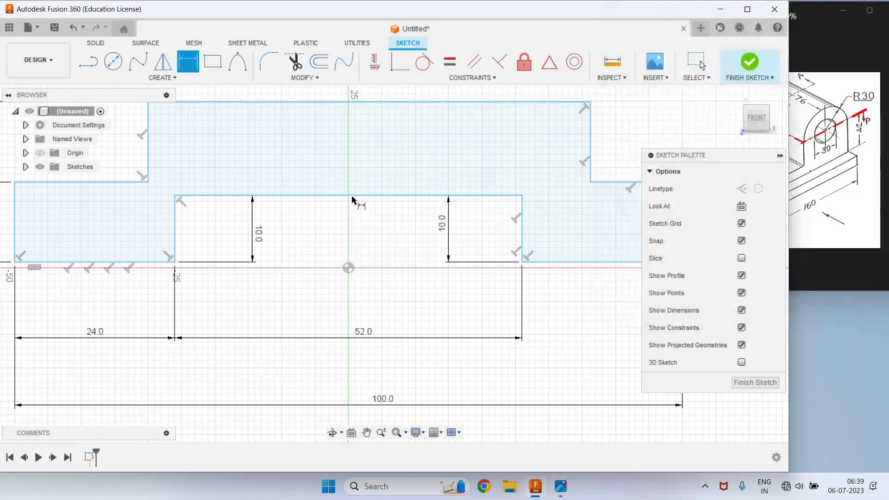
click(352, 197)
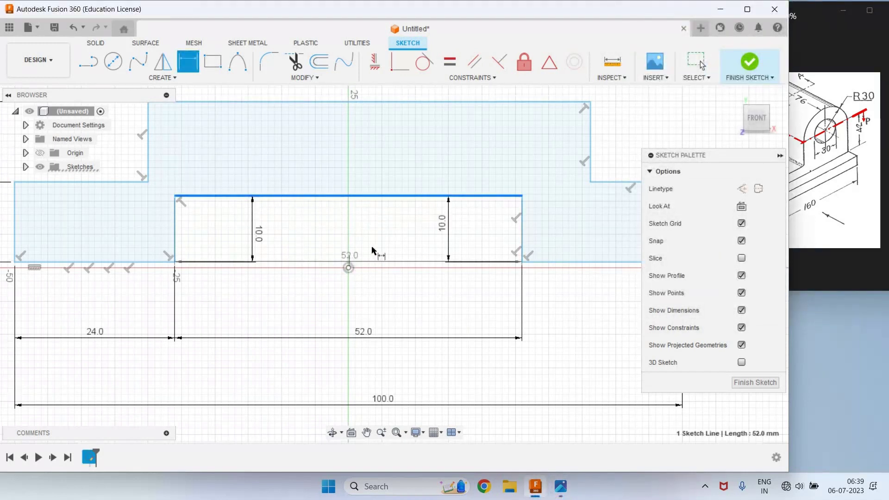
click(349, 268)
click(373, 246)
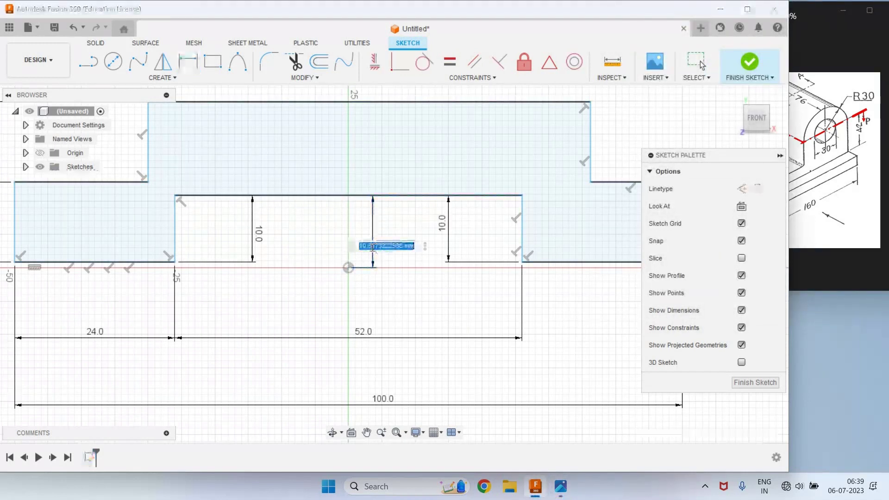
text(10)
key(Return)
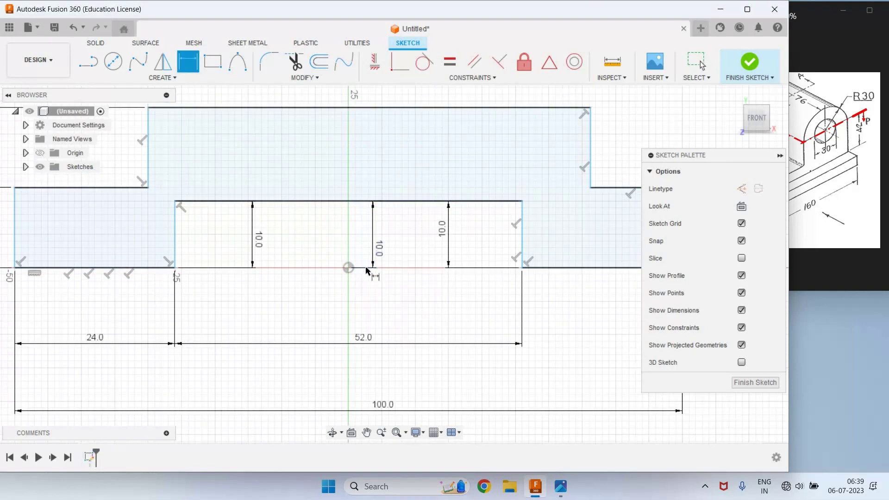
click(581, 268)
Dimension the horizontal distance from the recess's lower left corner to the sketch origin as 26 mm
scroll(396, 297, down, 2)
scroll(409, 344, down, 3)
key(alt+Tab)
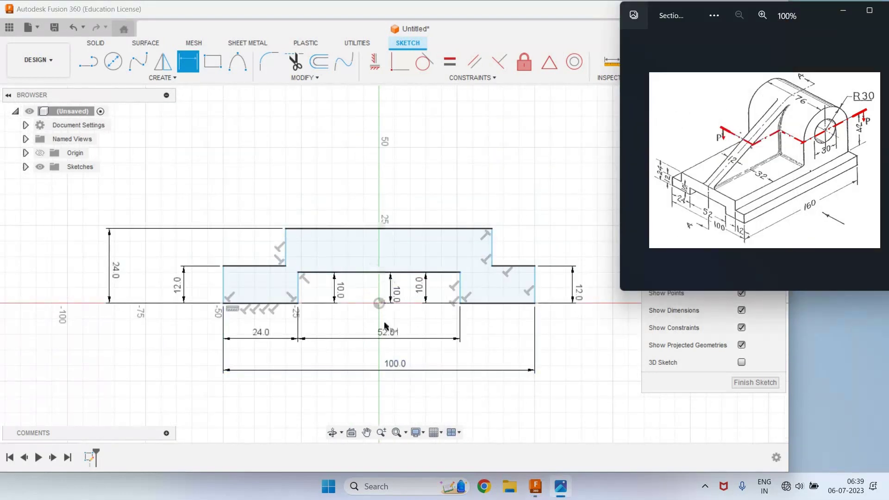
click(298, 304)
click(379, 304)
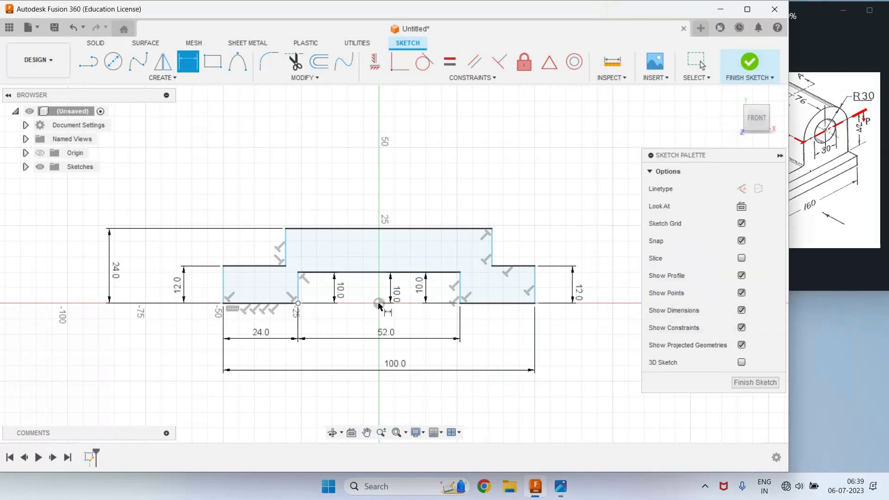
click(348, 330)
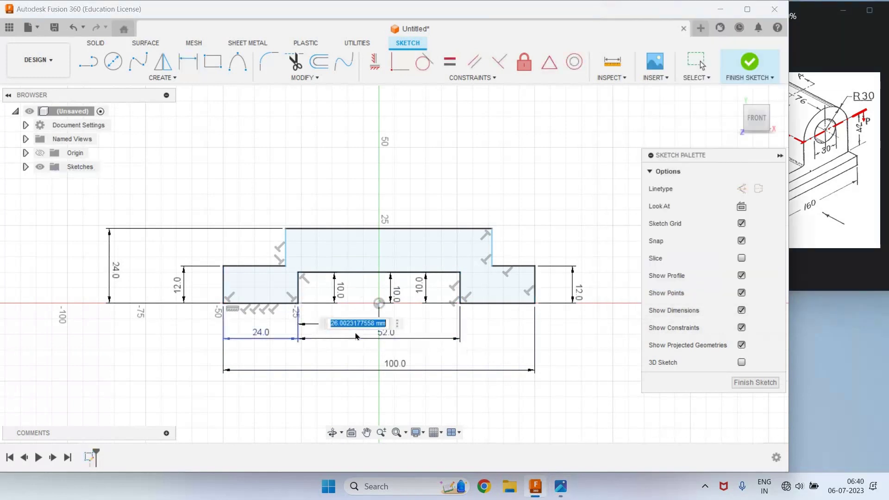
text(26)
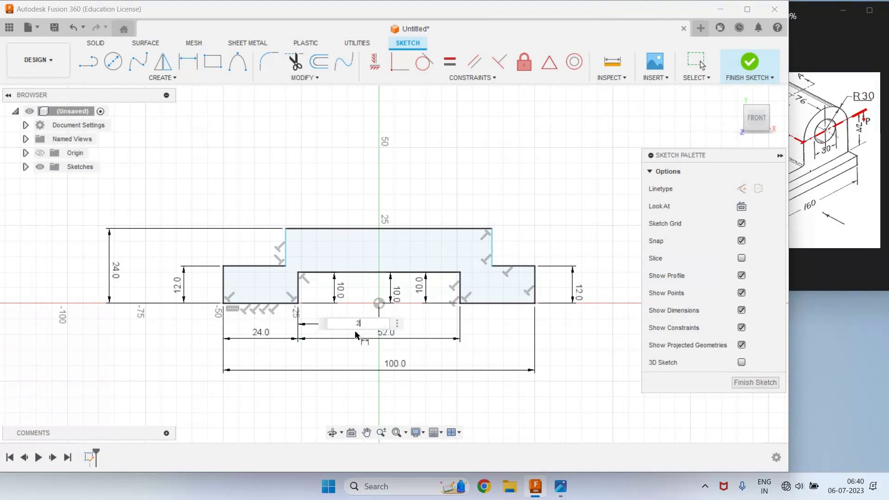
key(Return)
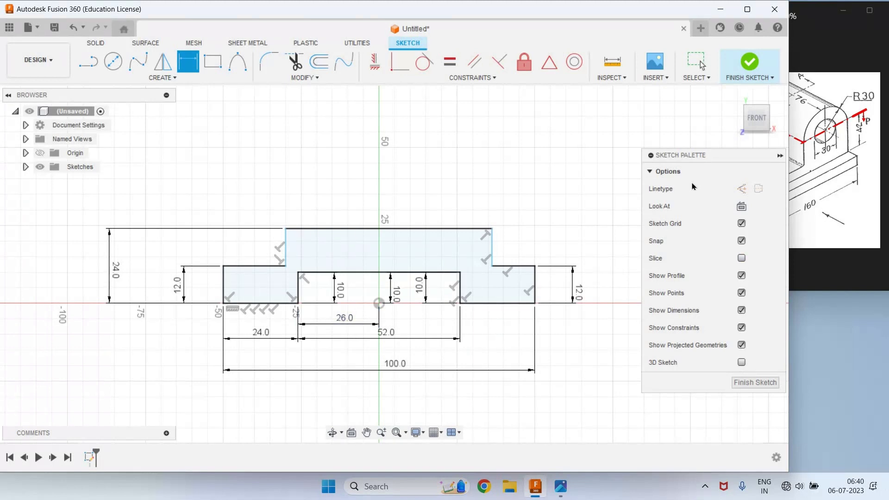
Dimension the horizontal ledge of the right step at 12 mm, as given in the reference drawing
key(alt+Tab)
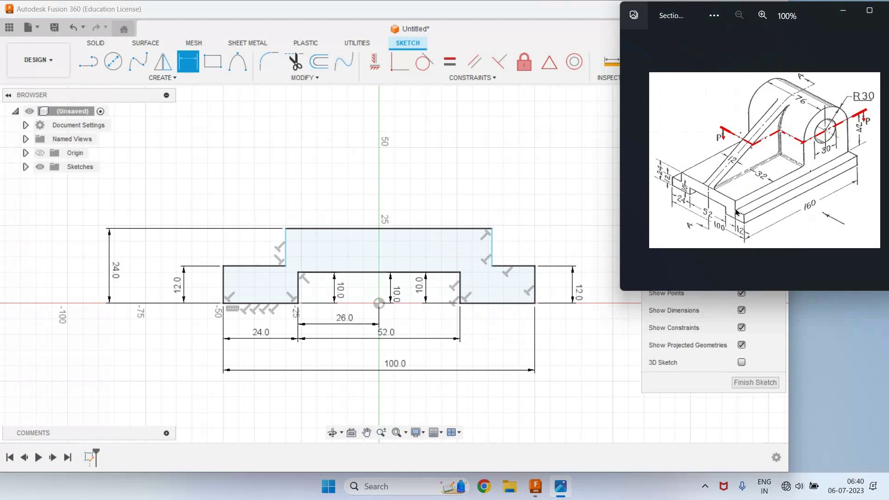
click(513, 249)
click(513, 249)
text(1)
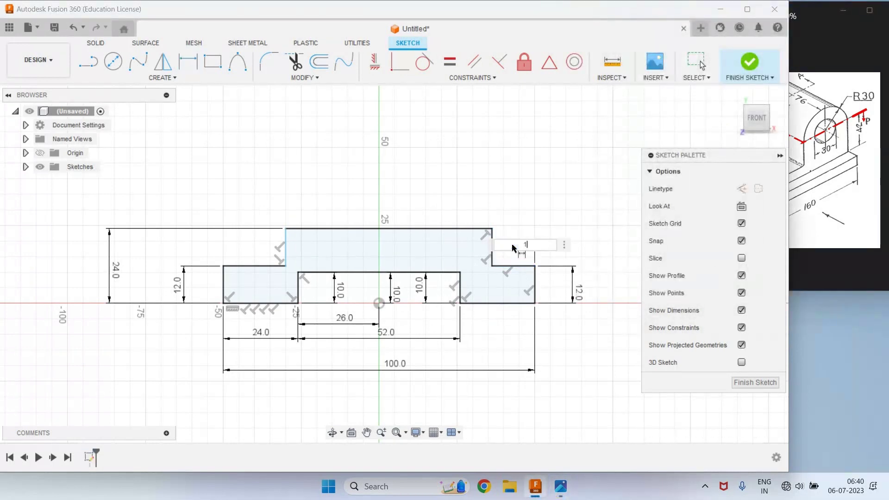
text(2)
key(Return)
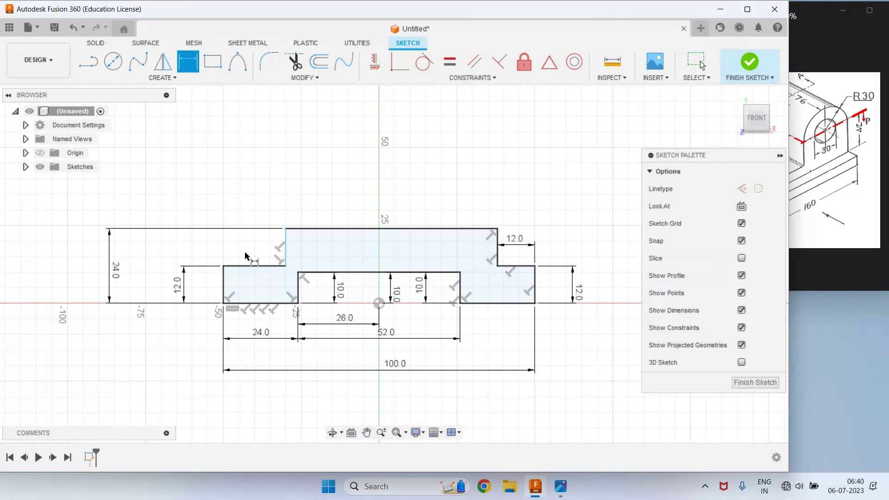
Dimension the horizontal ledge of the left step at 12 mm and finish the sketch
click(246, 266)
click(246, 255)
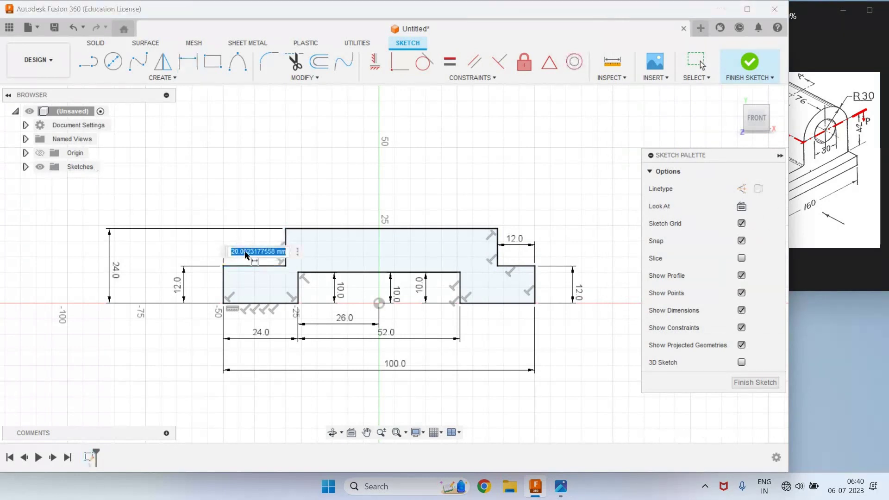
text(12)
key(Return)
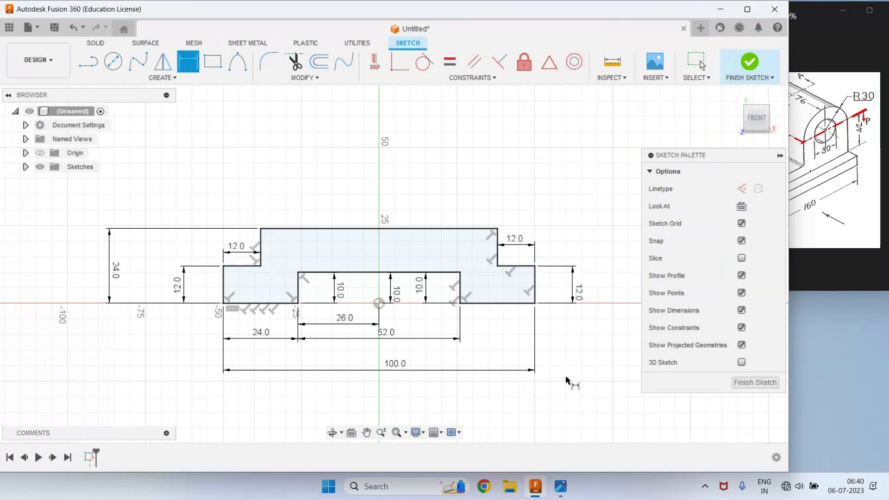
click(426, 287)
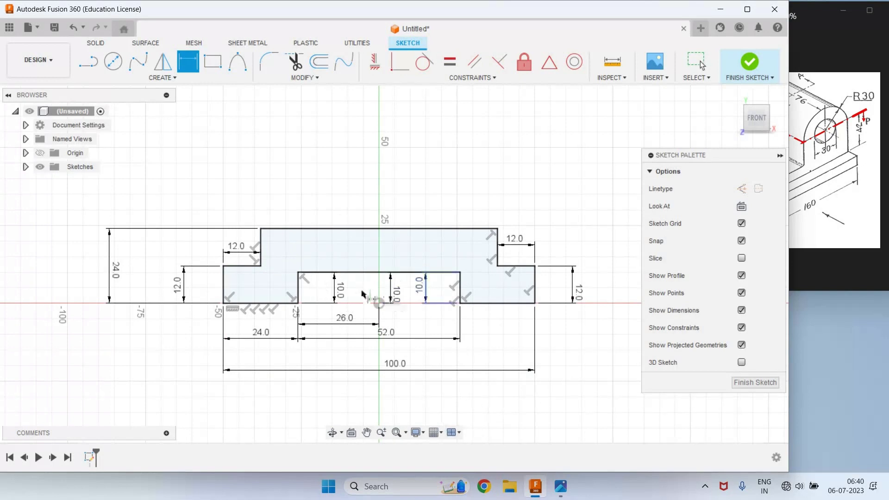
key(Escape)
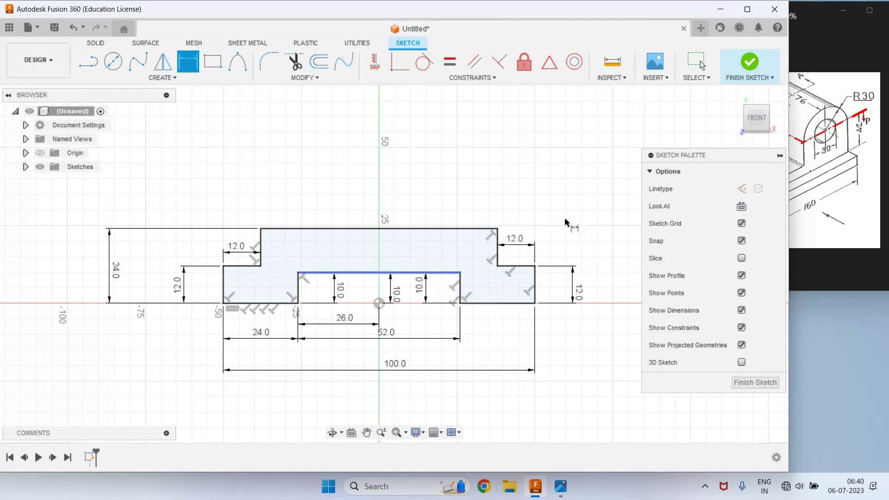
click(749, 63)
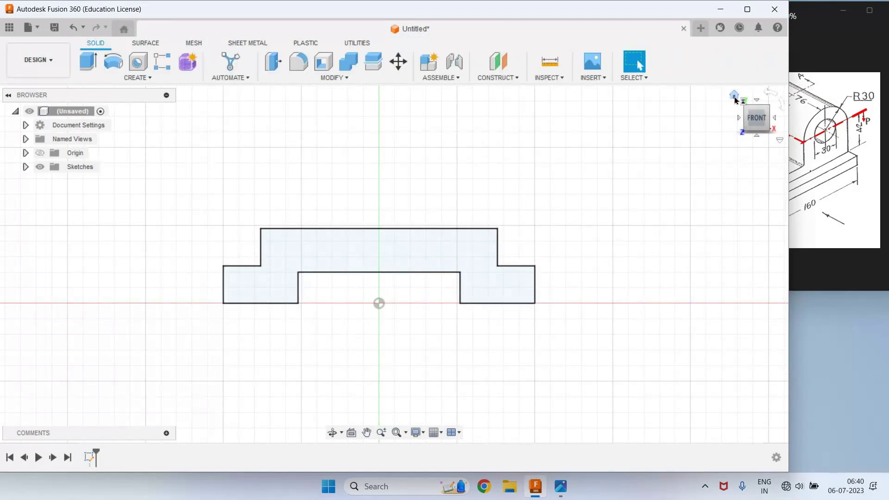
Extrude the stepped base profile by -160 mm to one side as a new body, following the length in the reference drawing
click(735, 97)
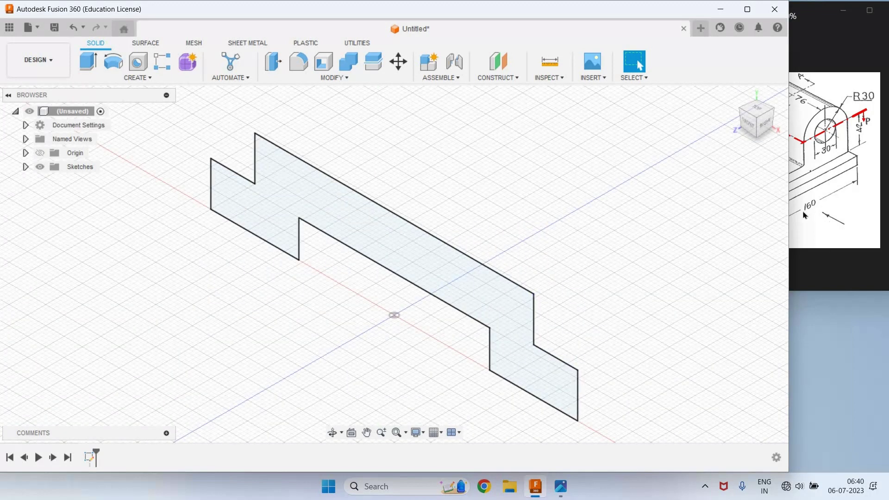
key(alt+Tab)
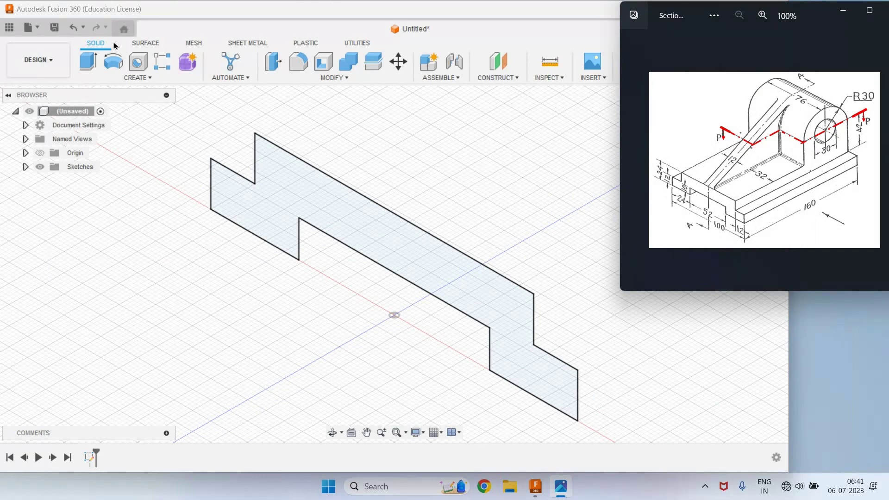
click(87, 63)
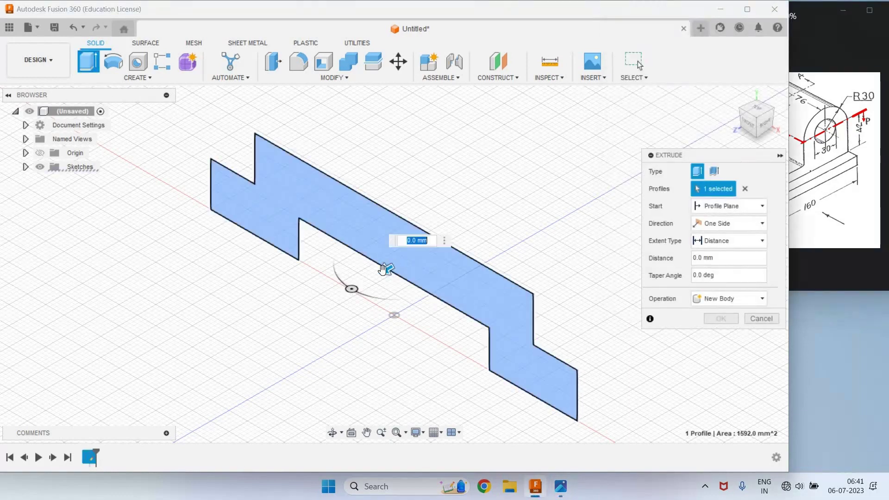
drag(387, 268, 558, 178)
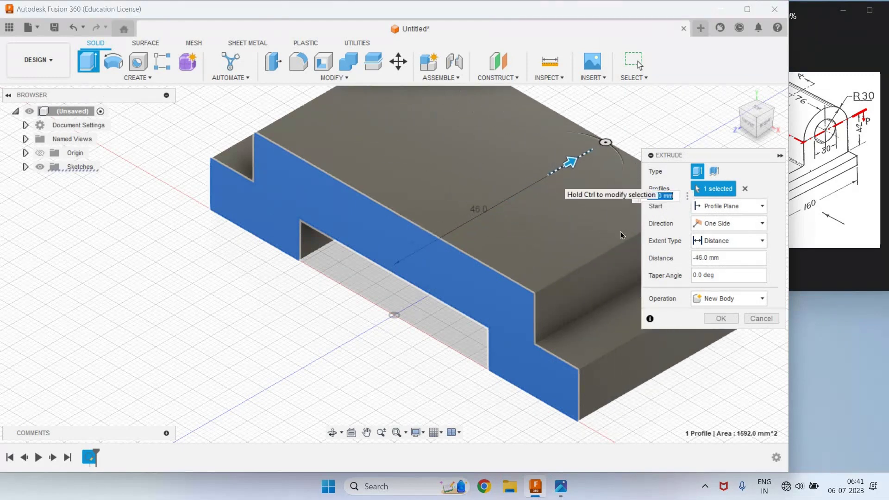
click(810, 216)
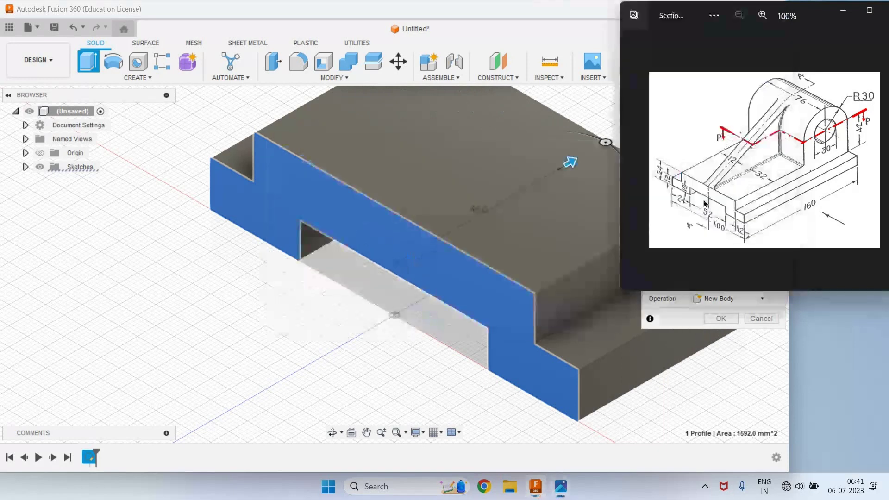
click(515, 254)
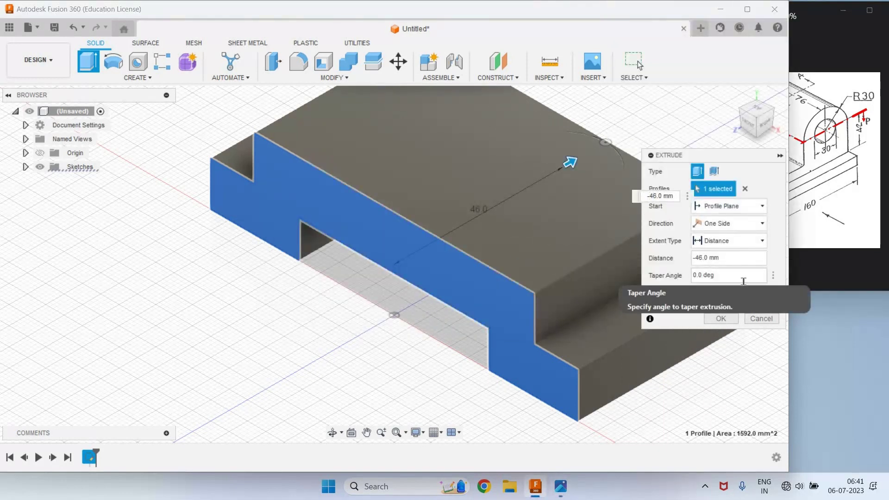
text(-160)
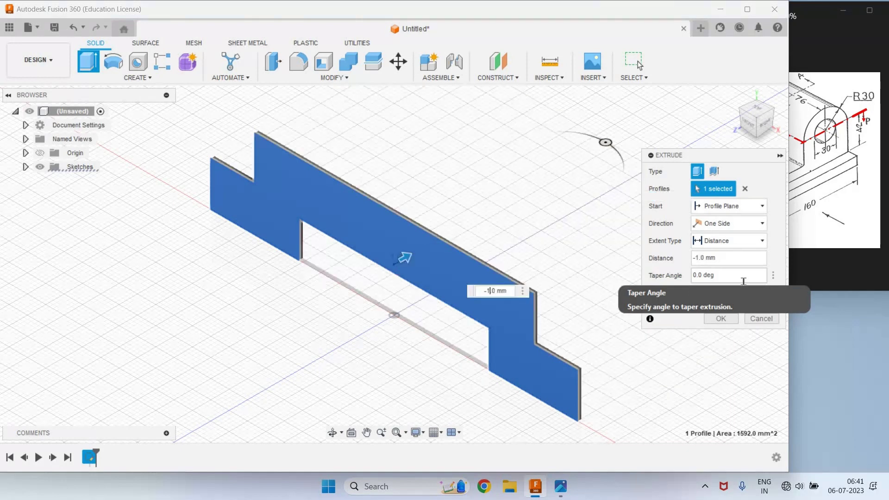
key(Return)
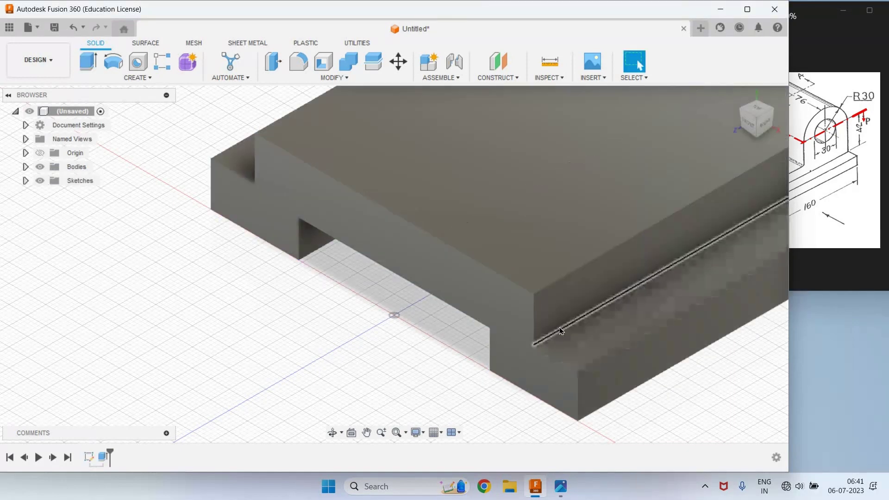
Start a sketch on the long vertical side face of the base's raised upper step
scroll(561, 332, down, 6)
click(872, 198)
scroll(647, 250, up, 3)
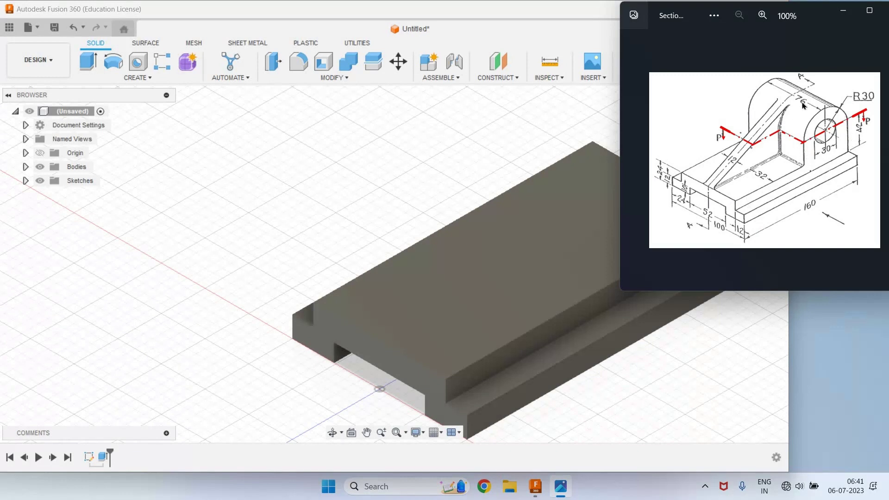
click(134, 79)
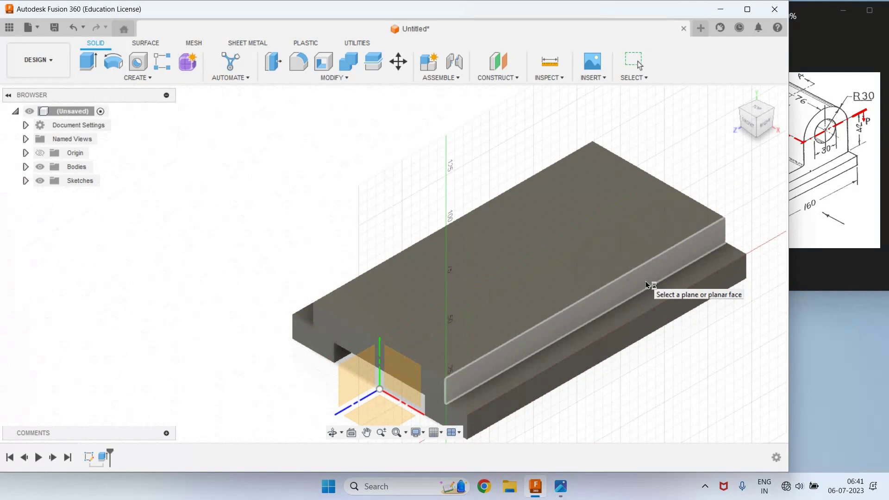
click(646, 284)
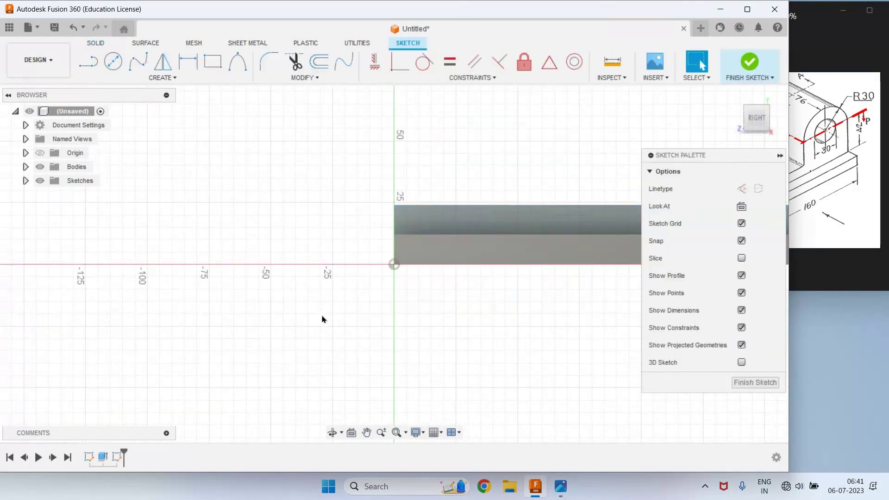
scroll(582, 293, down, 3)
scroll(437, 220, up, 5)
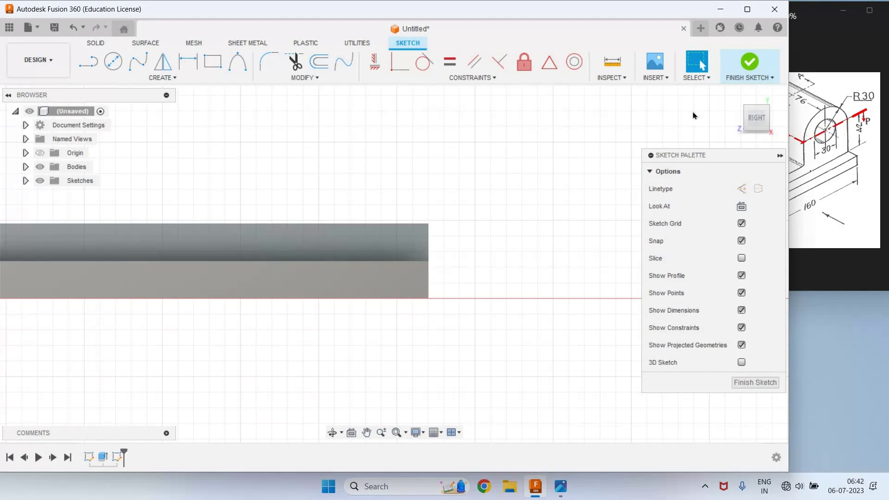
Draw a 30 mm diameter circle above the base's top edge, near the end opposite the sketch origin
click(111, 69)
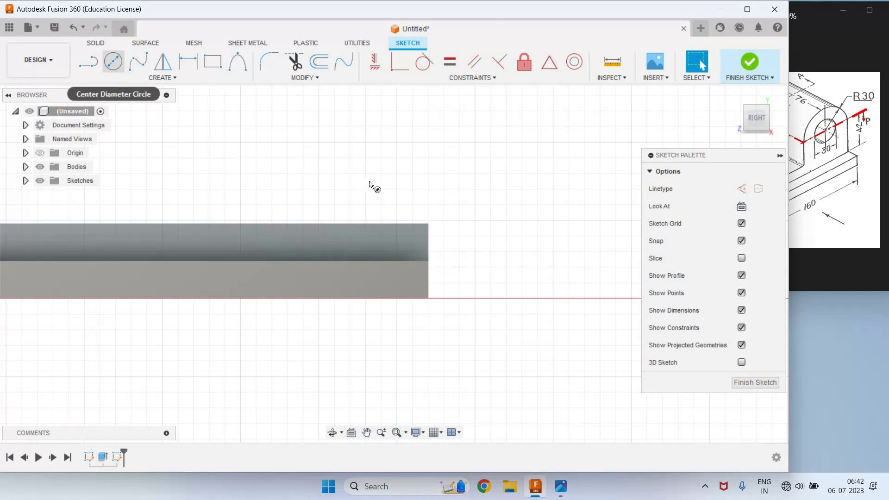
click(365, 173)
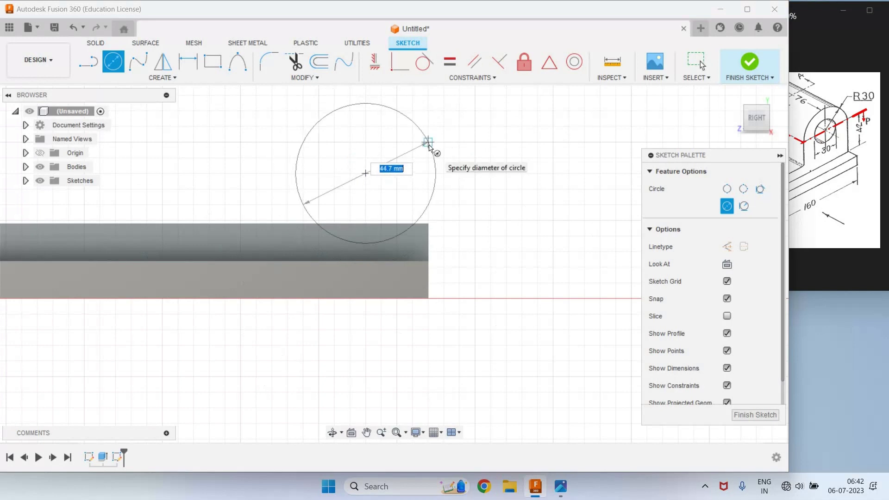
text(30)
key(Return)
key(Escape)
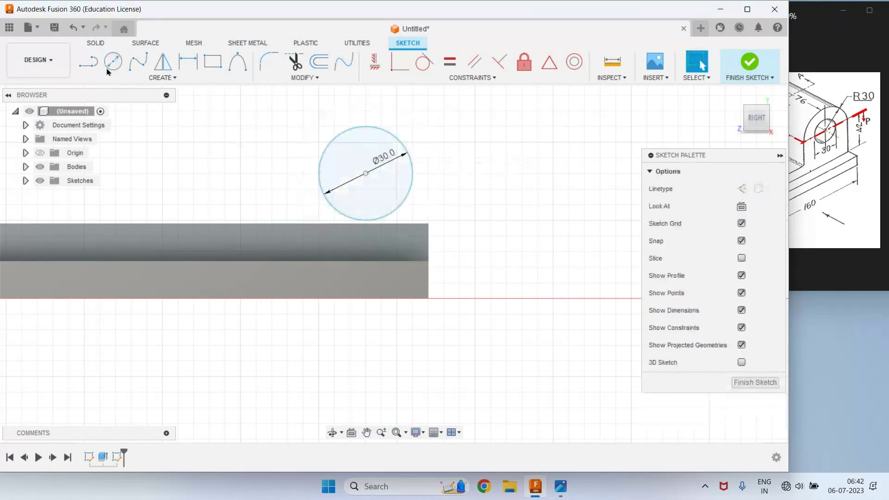
Draw a 60 mm diameter circle concentric with the 30 mm circle
key(c)
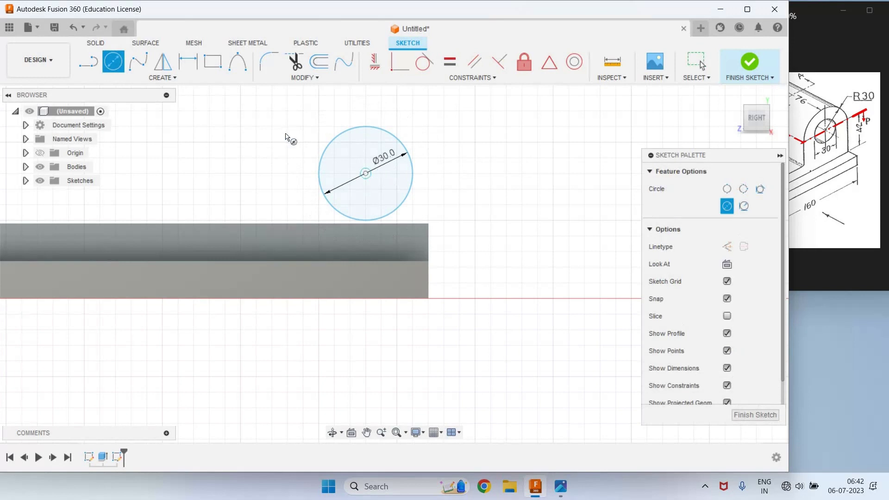
click(366, 174)
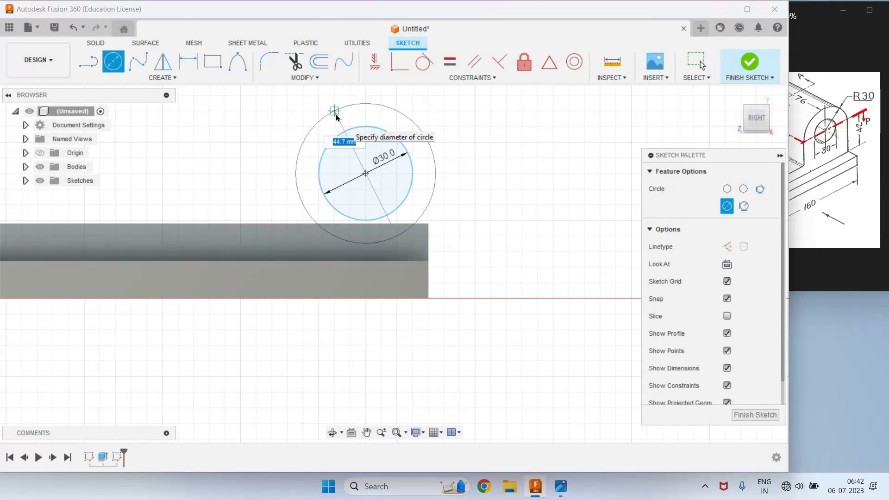
text(60)
key(Return)
key(Escape)
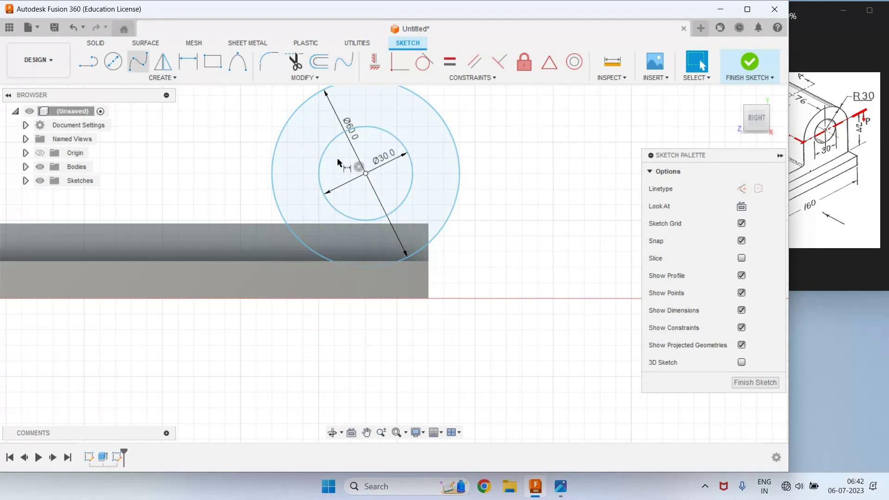
Dimension the vertical distance from the circles' centre to the base's top edge as 42 mm
click(188, 61)
click(366, 173)
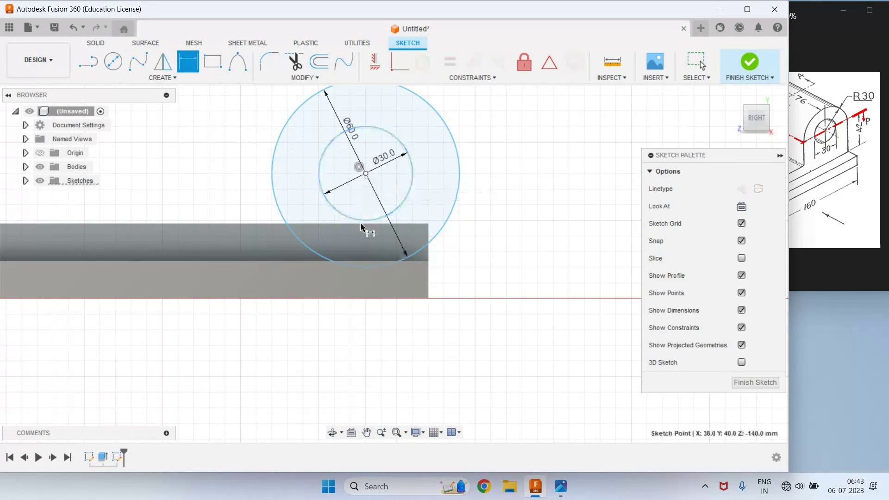
click(361, 225)
click(489, 197)
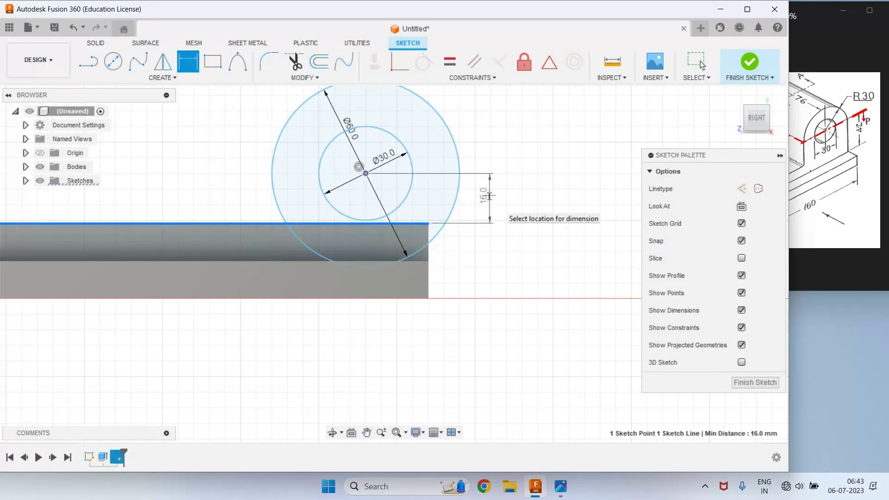
click(489, 196)
text(42)
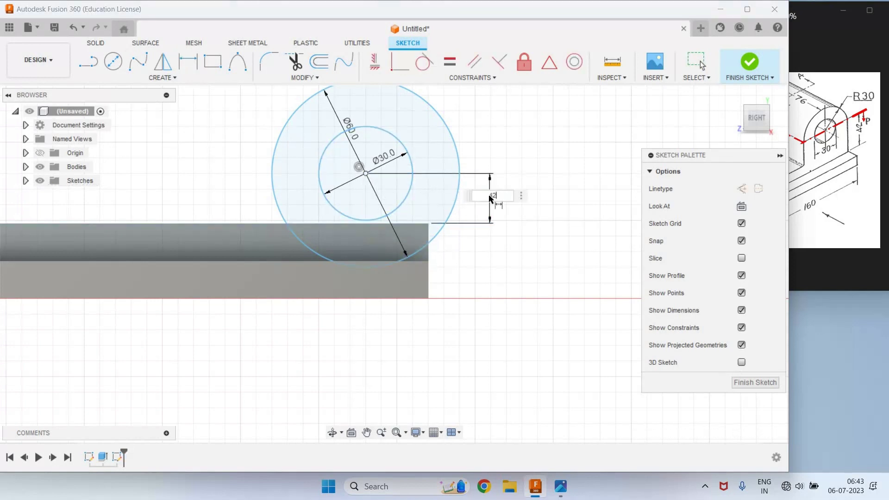
key(Return)
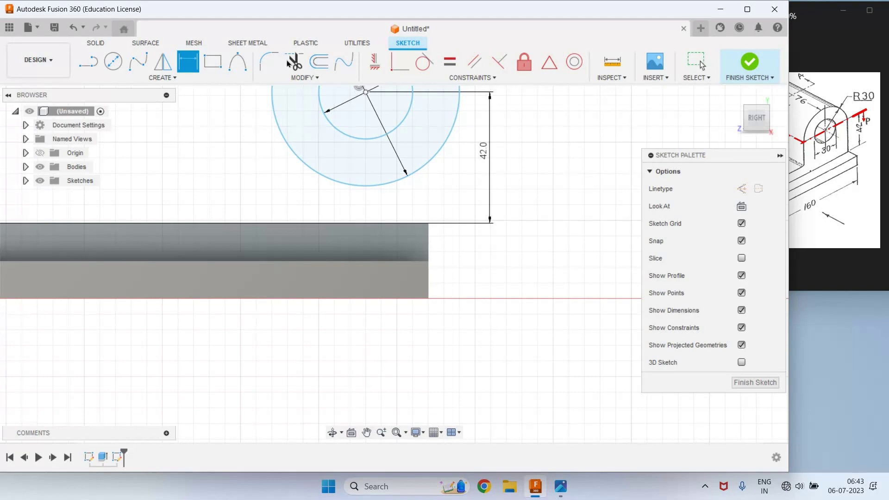
Dimension the horizontal distance from the circles' centre to the nearer end edge of the base as 30 mm
scroll(343, 119, down, 3)
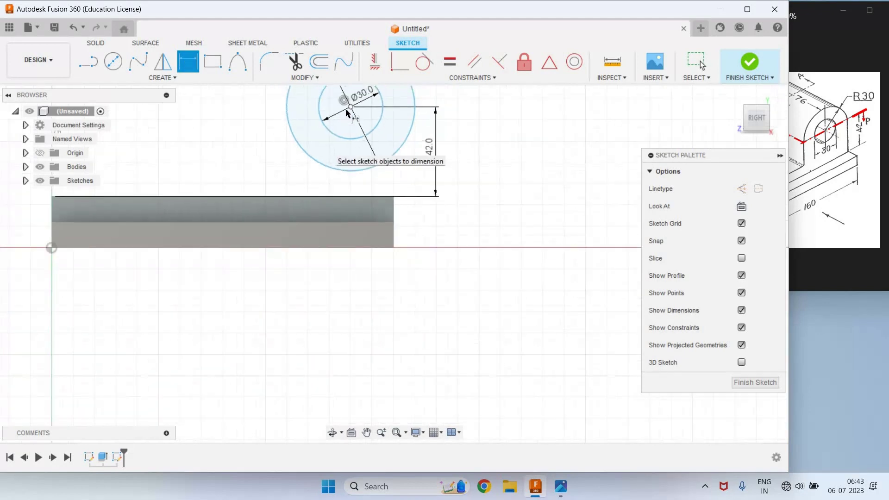
click(348, 111)
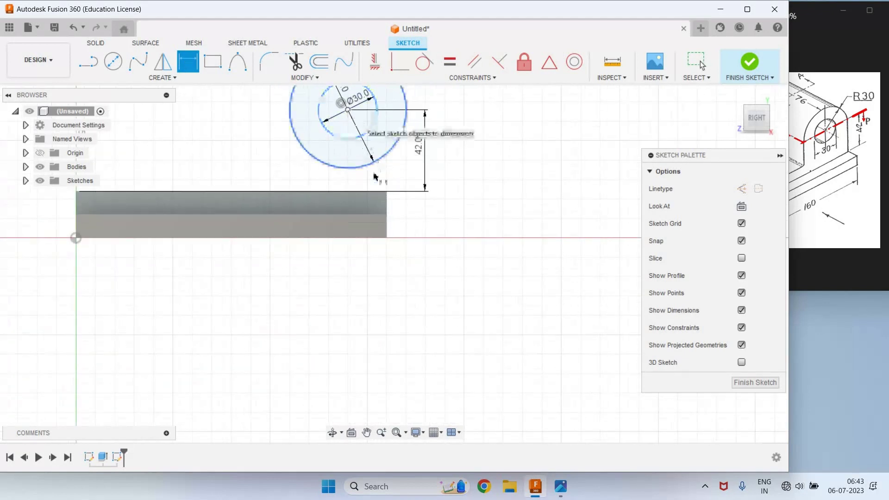
click(387, 203)
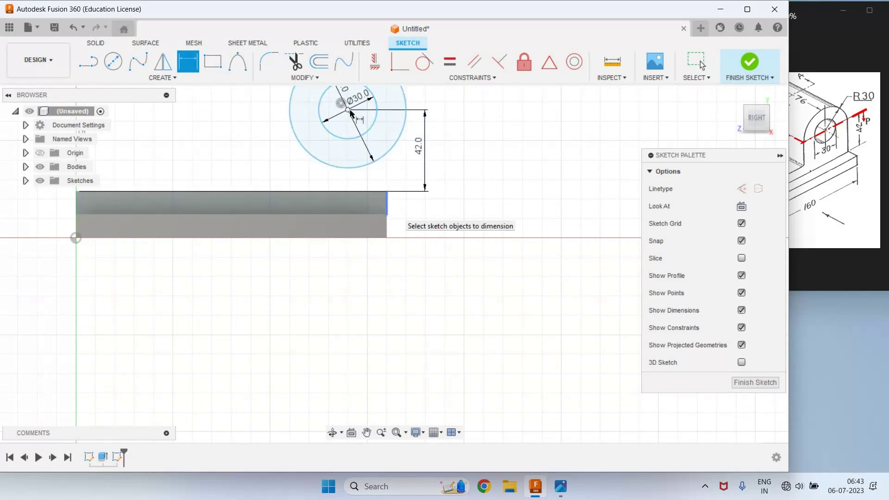
click(347, 110)
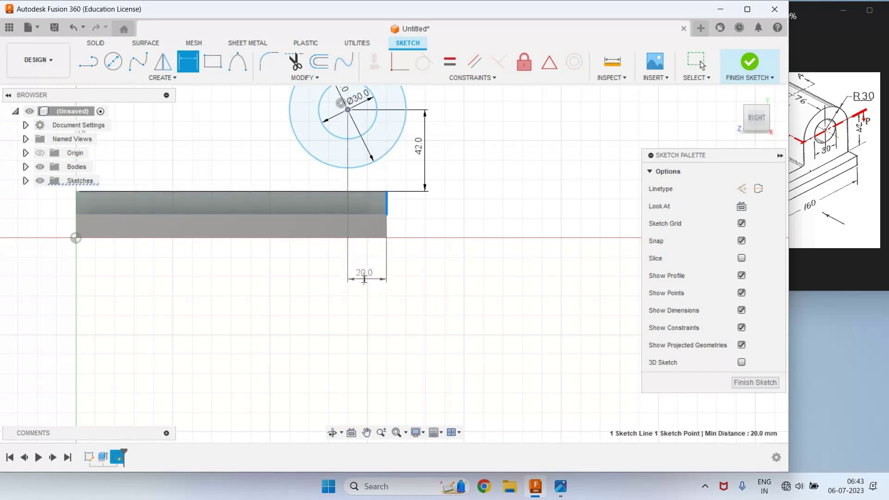
click(364, 278)
text(30)
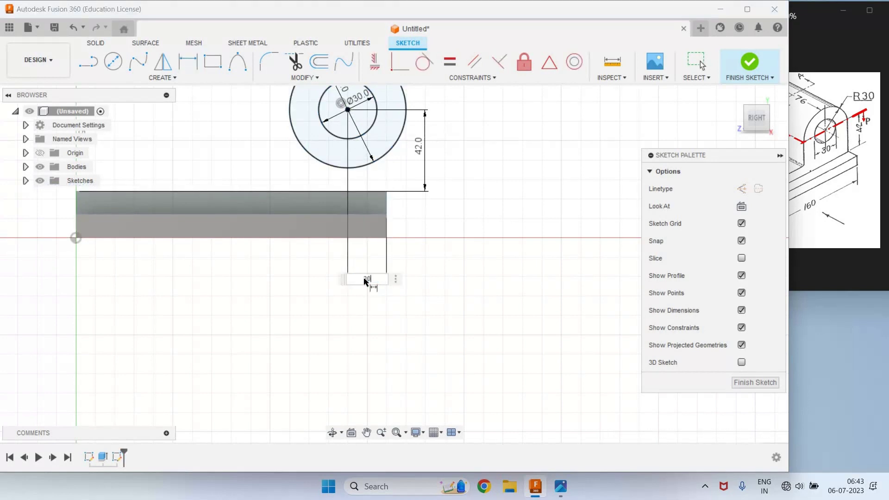
key(Return)
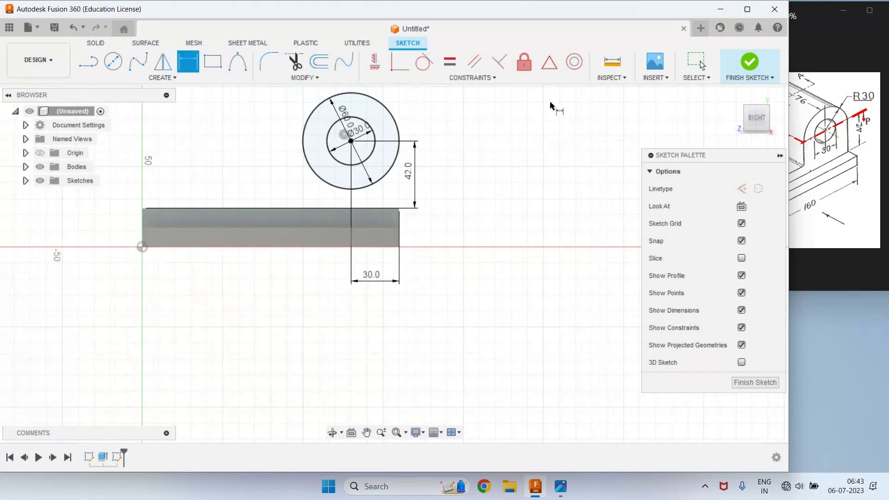
Draw vertical tangent lines joining both sides of the 60 mm circle to the base's top edge
click(89, 63)
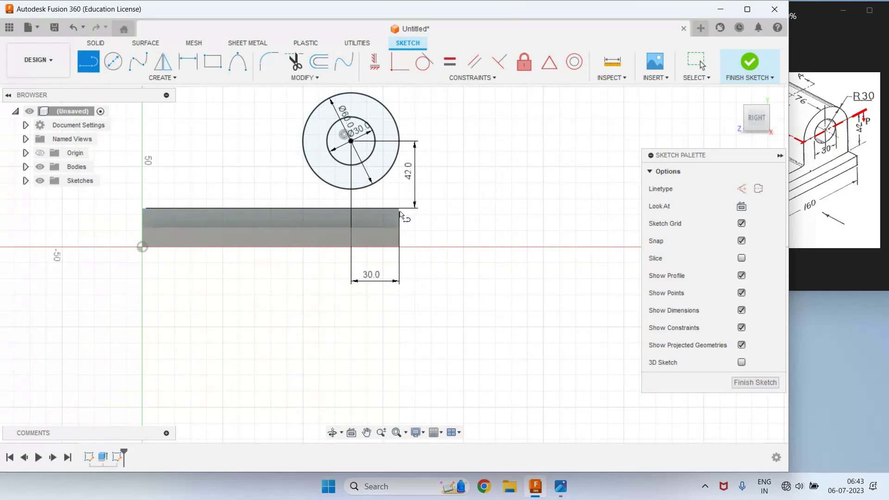
click(399, 208)
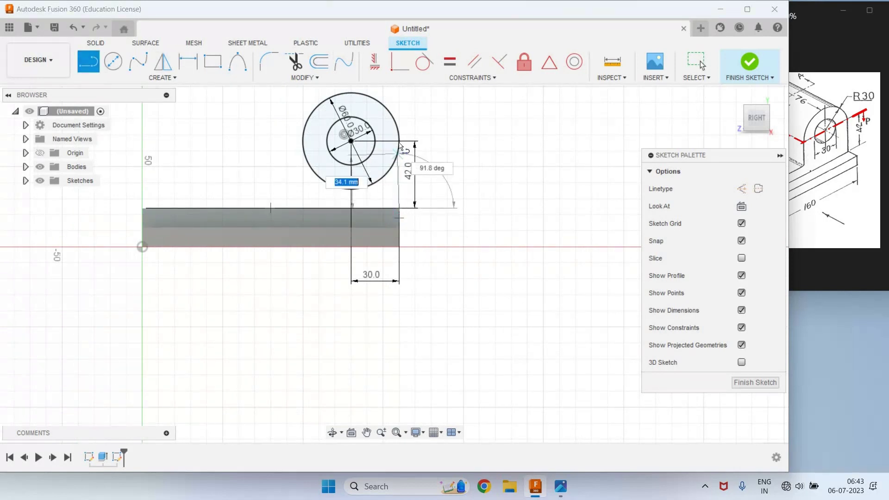
click(399, 142)
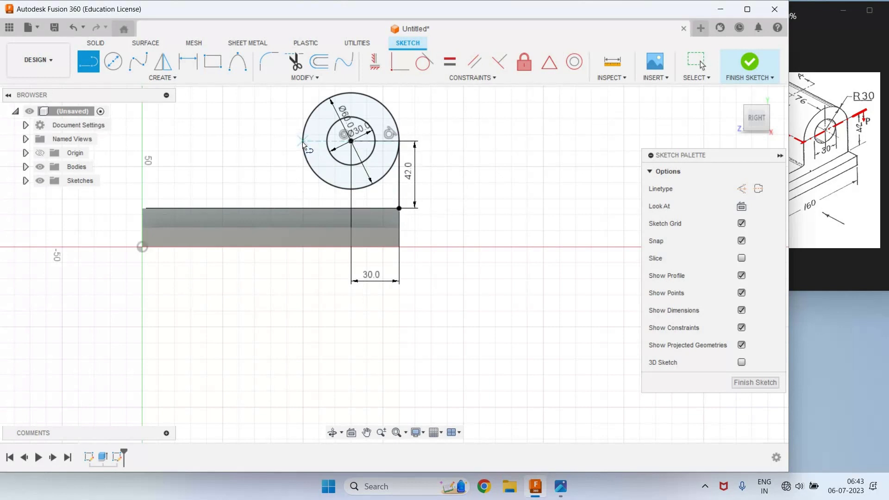
click(304, 208)
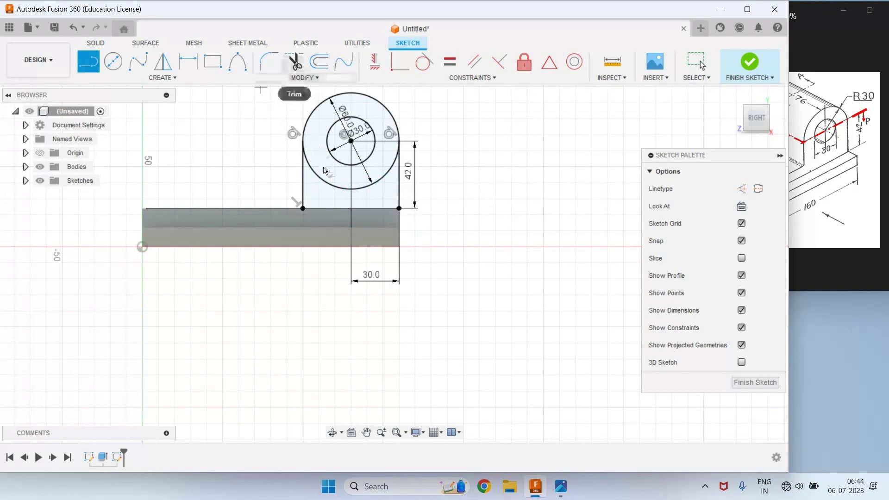
Trim away the lower half of the 60 mm circle between the two vertical lines and consult the reference drawing
click(294, 63)
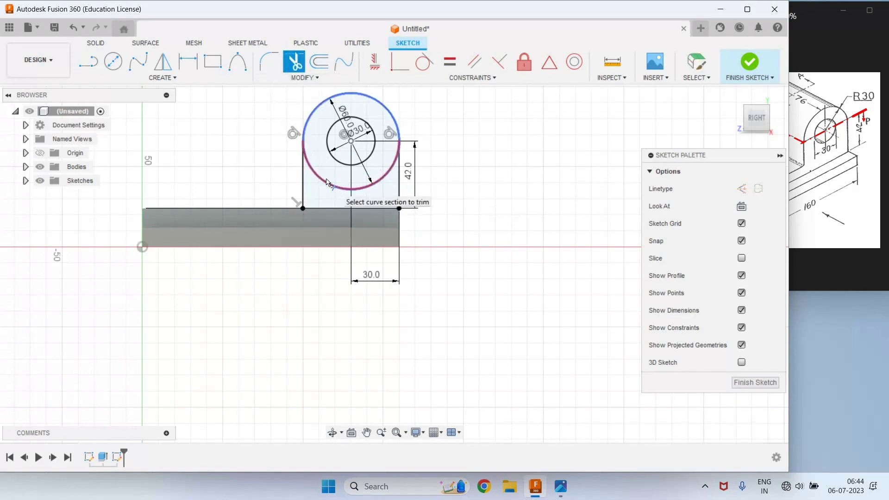
click(327, 183)
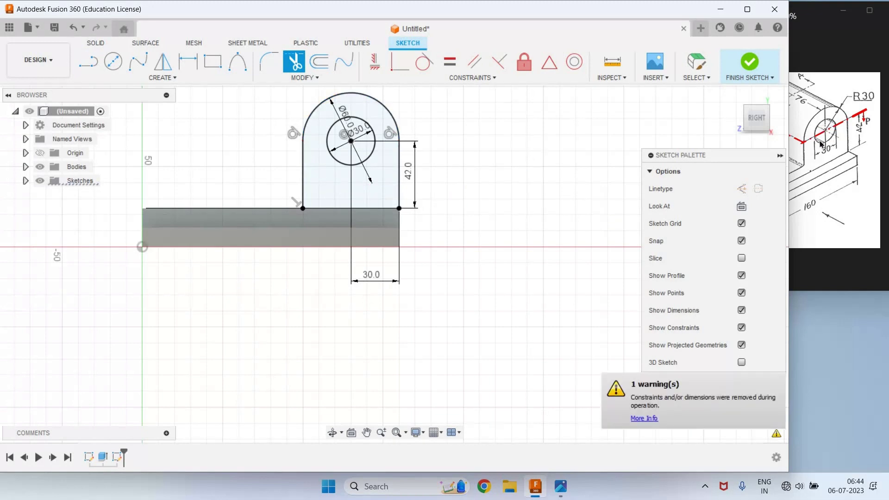
click(803, 110)
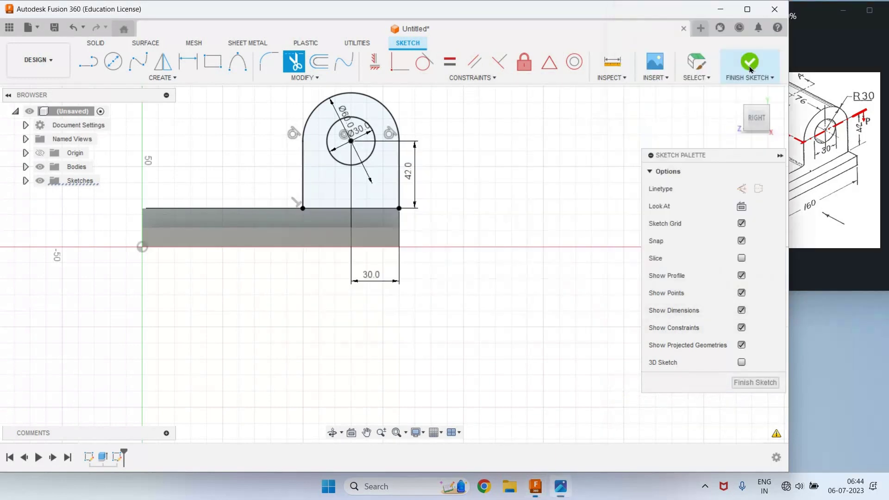
Finish the upright's sketch and extrude its round-topped profile, excluding the hole, by -76 mm across the base as a join
key(alt+Tab)
click(751, 64)
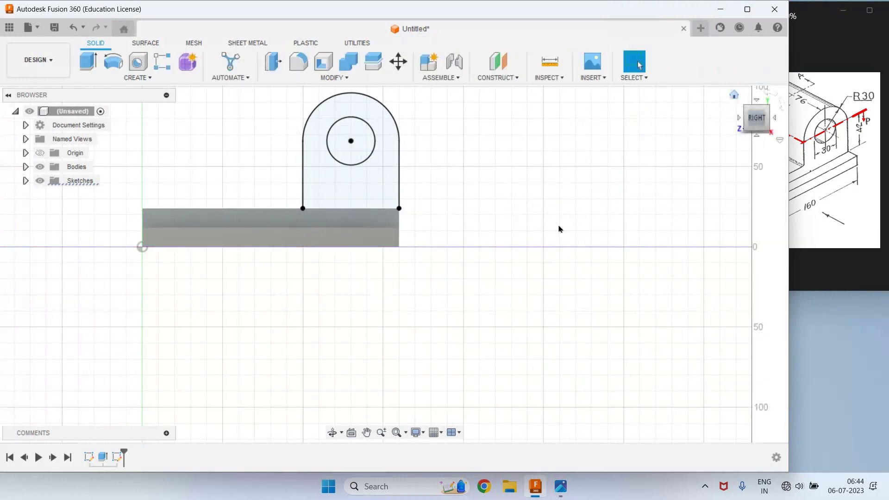
click(735, 95)
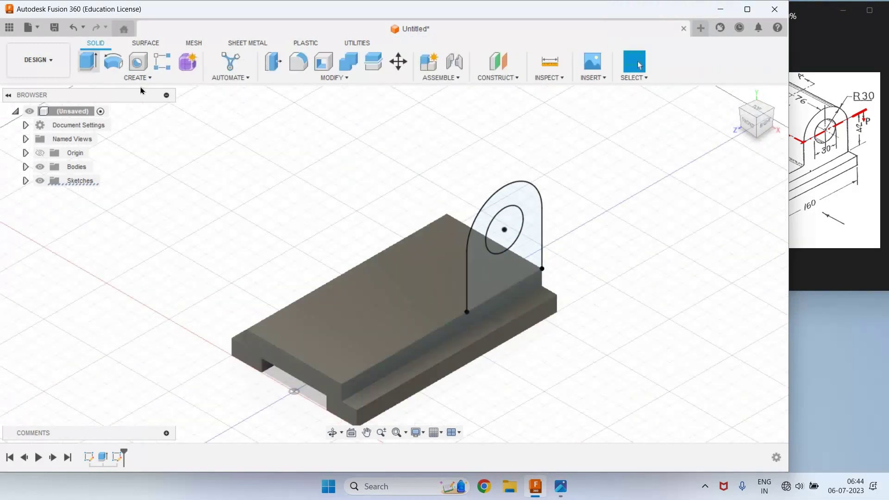
key(e)
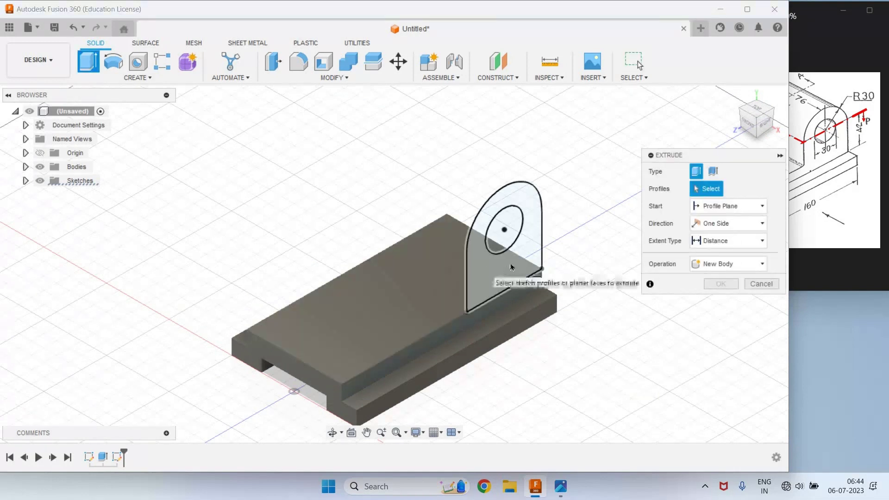
click(512, 255)
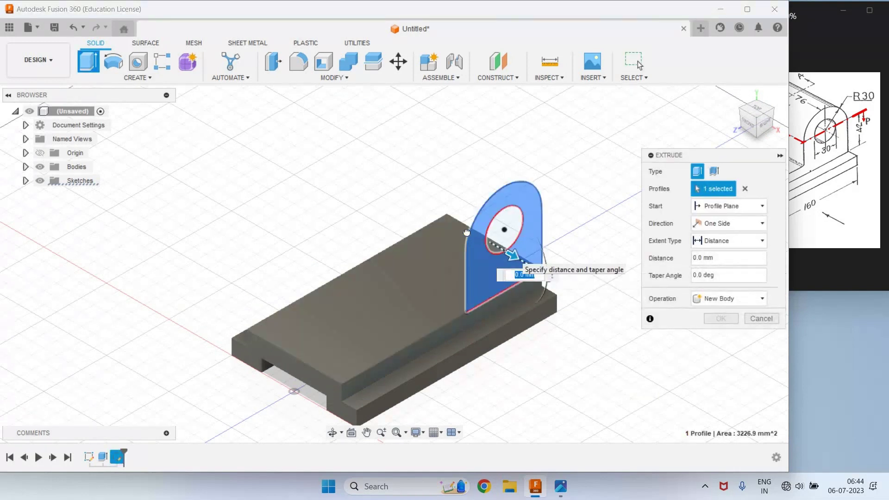
text(-30)
drag(455, 226, 434, 212)
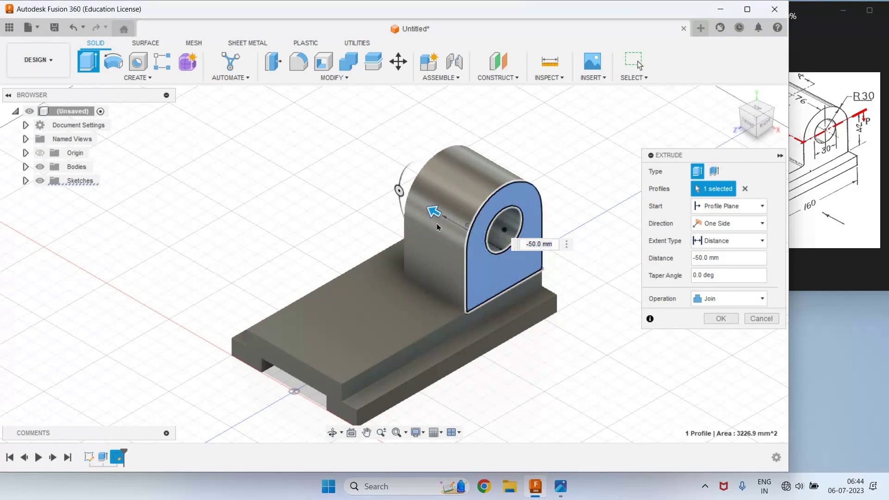
click(528, 245)
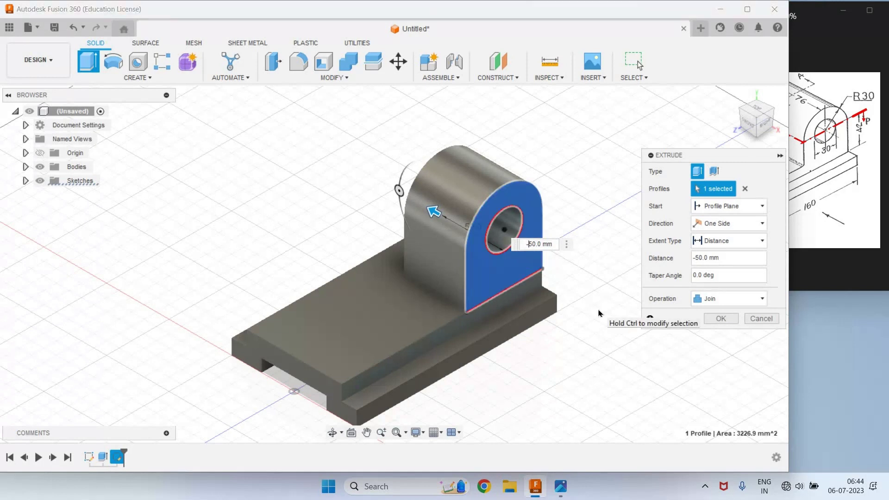
key(Delete)
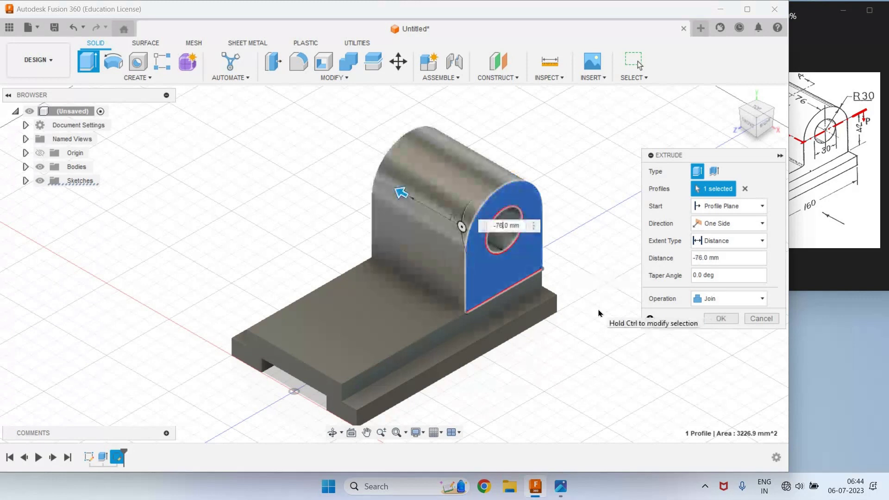
key(Return)
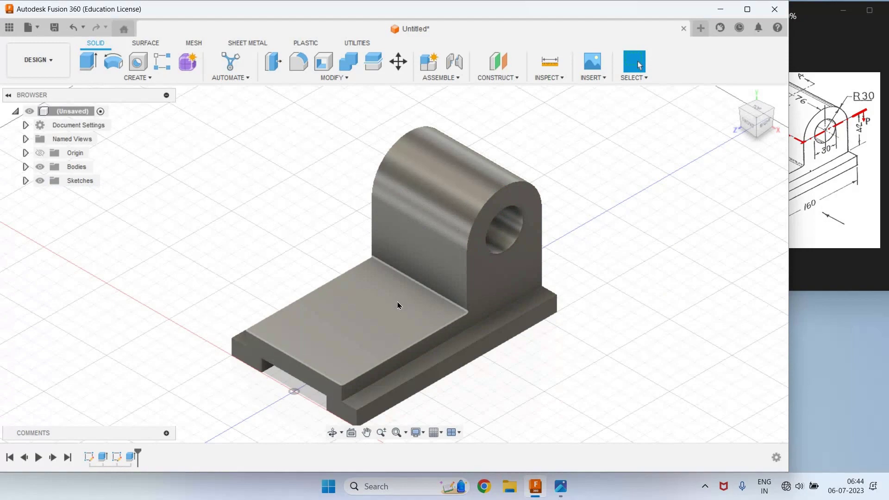
Consult the reference drawing for the rib and start a sketch on the vertical origin plane running lengthwise through the base
shift+middle_drag(463, 304, 724, 207)
key(alt+Tab)
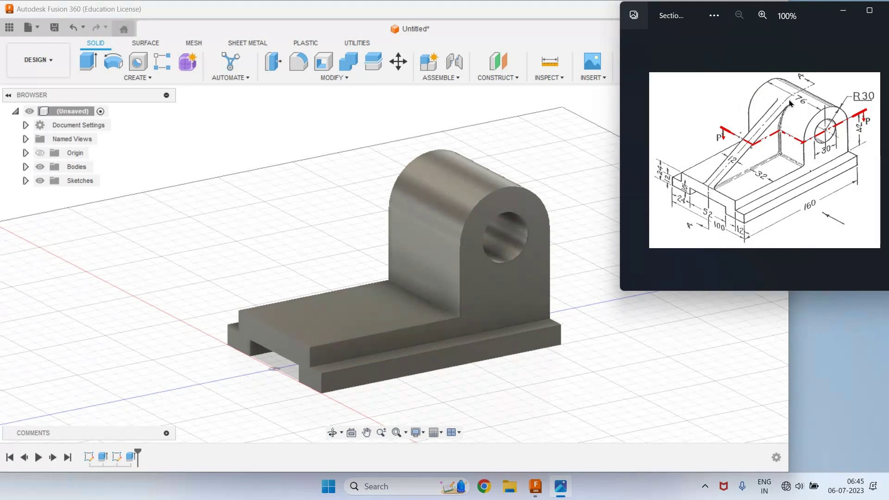
click(135, 78)
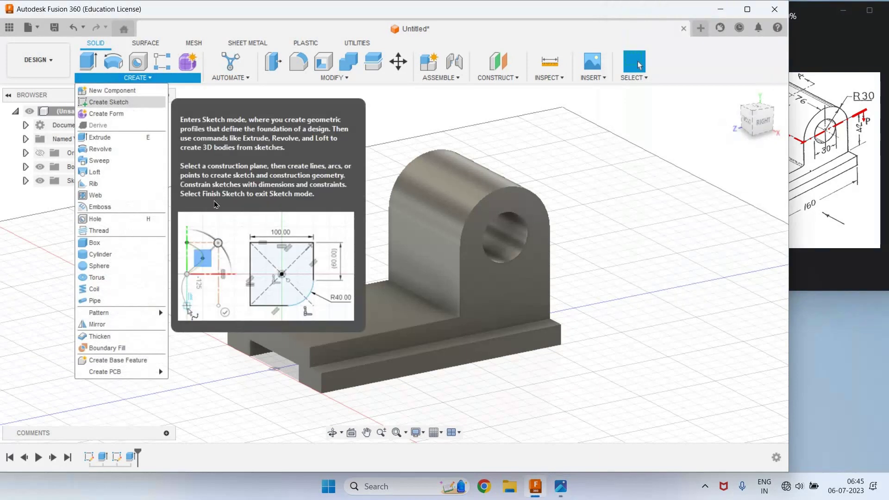
click(108, 102)
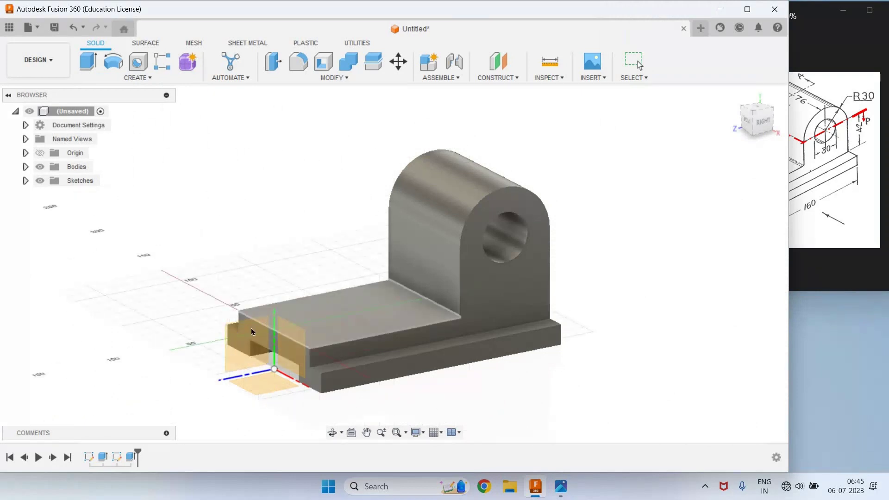
click(251, 332)
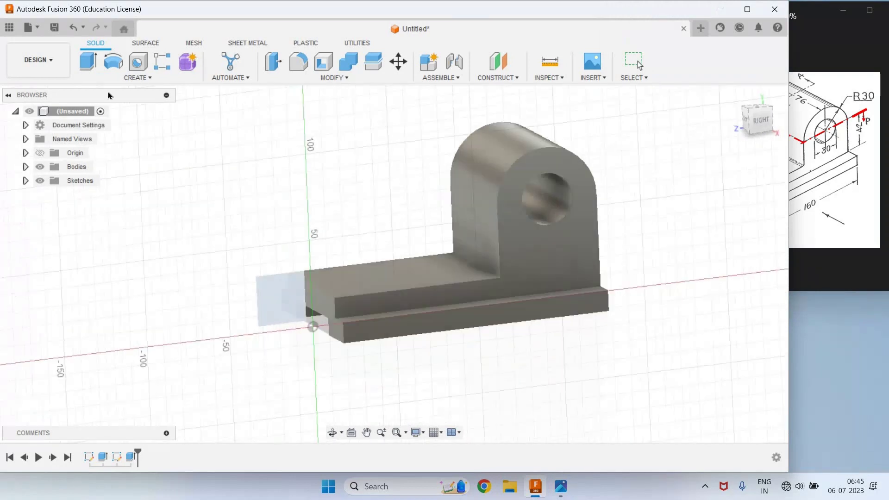
Draw a slanted line about 128 mm long from the base's upper front corner to the upright's rounded top
key(l)
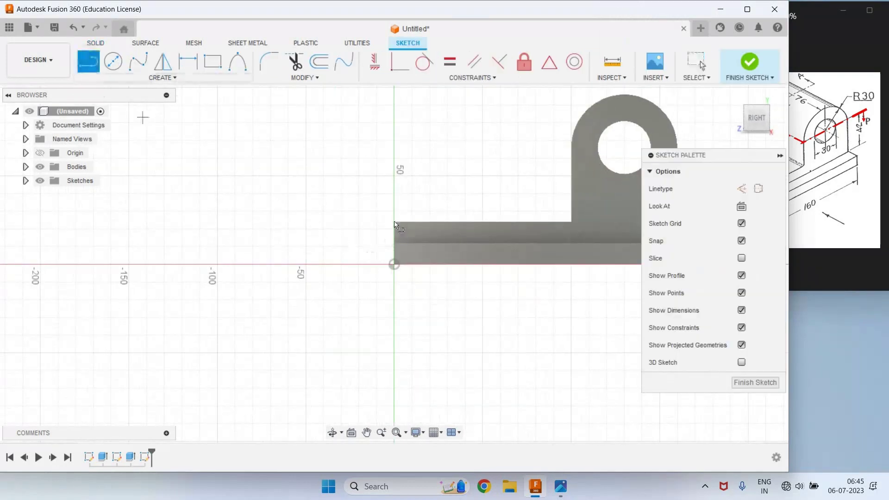
middle_drag(398, 223, 169, 262)
scroll(163, 291, up, 5)
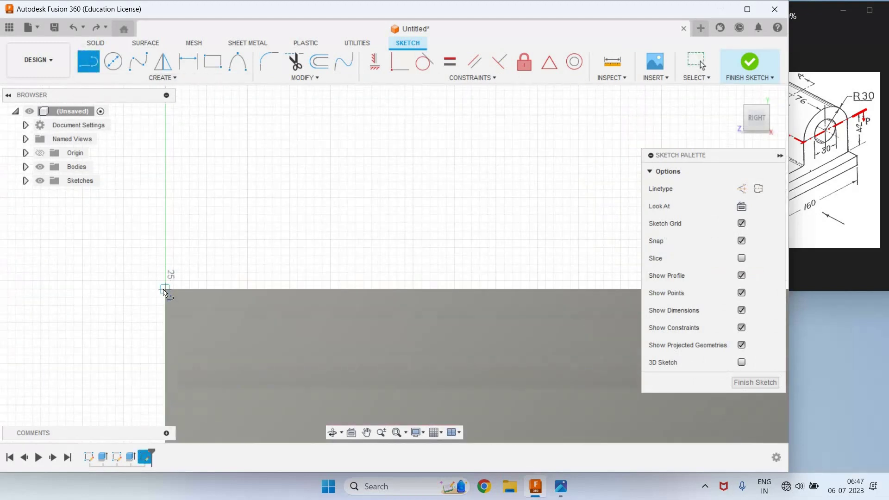
click(165, 290)
scroll(312, 199, down, 5)
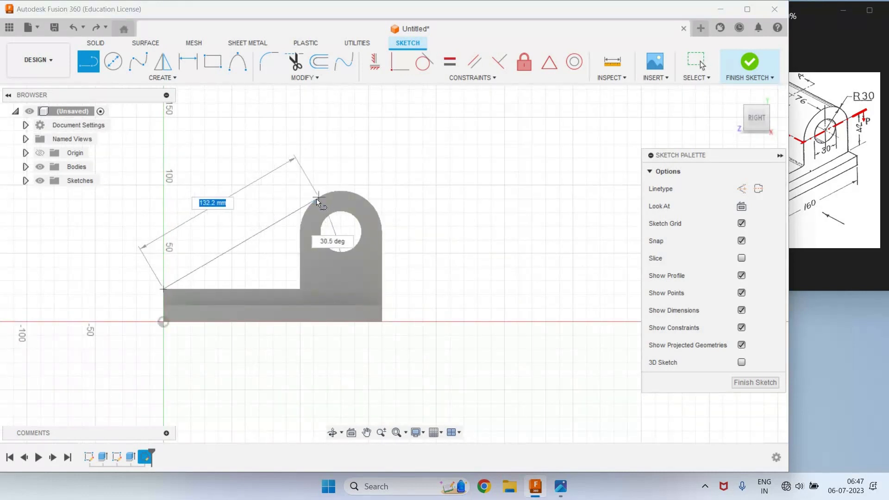
double_click(314, 199)
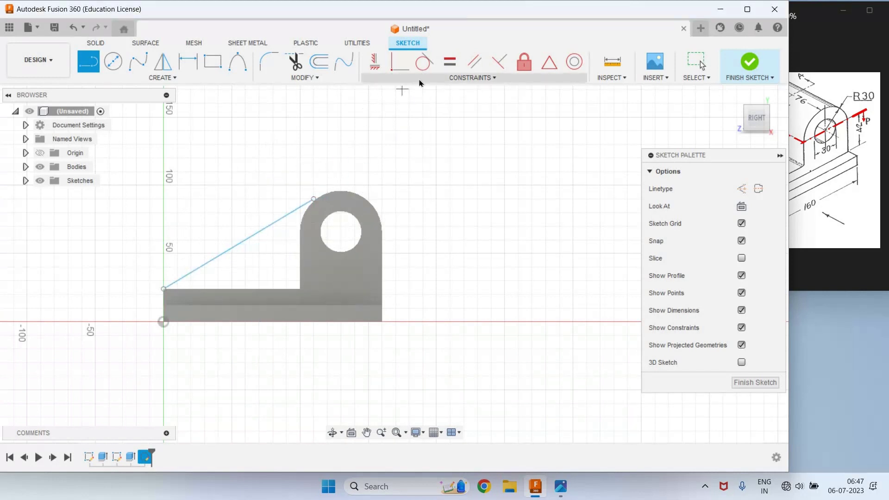
Constrain the slanted line tangent to the upright's rounded top edge
click(422, 63)
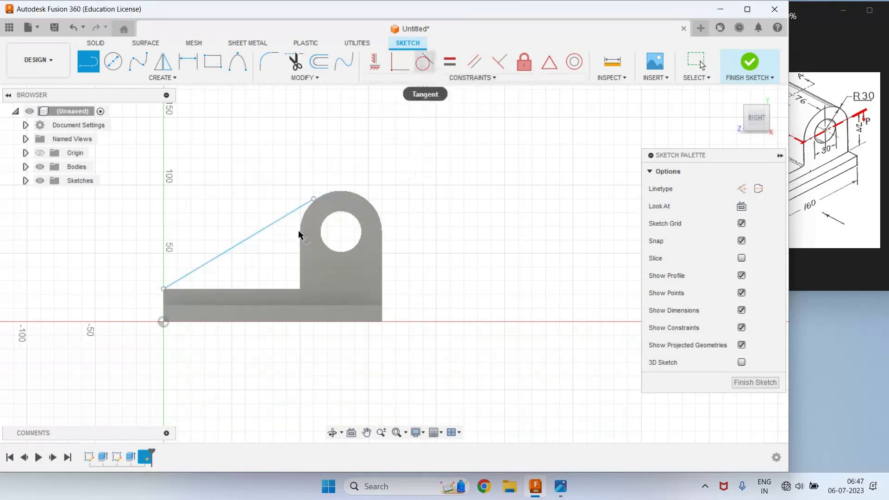
click(271, 227)
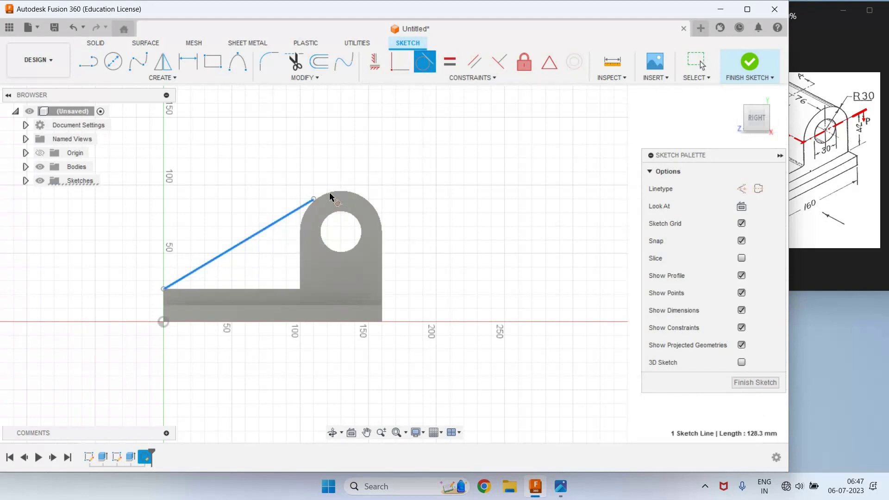
scroll(144, 288, up, 5)
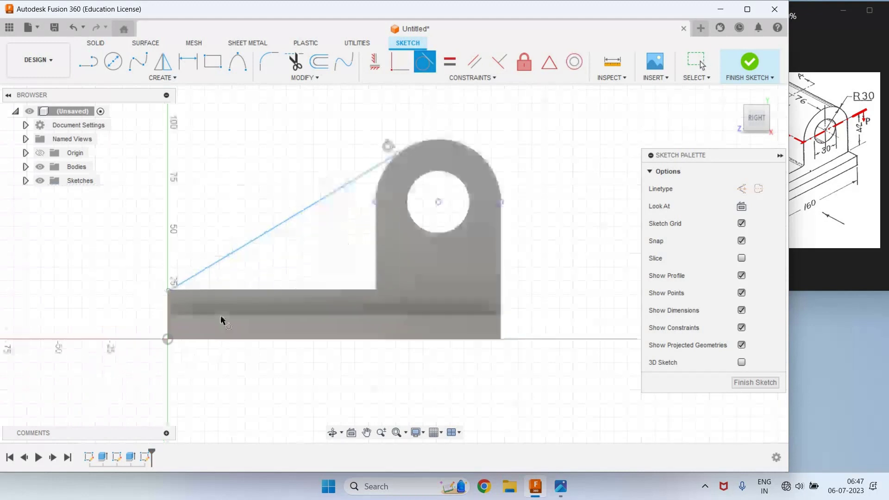
Make the slanted line's lower endpoint coincident with the base's upper front corner and finish the sketch
scroll(274, 296, up, 3)
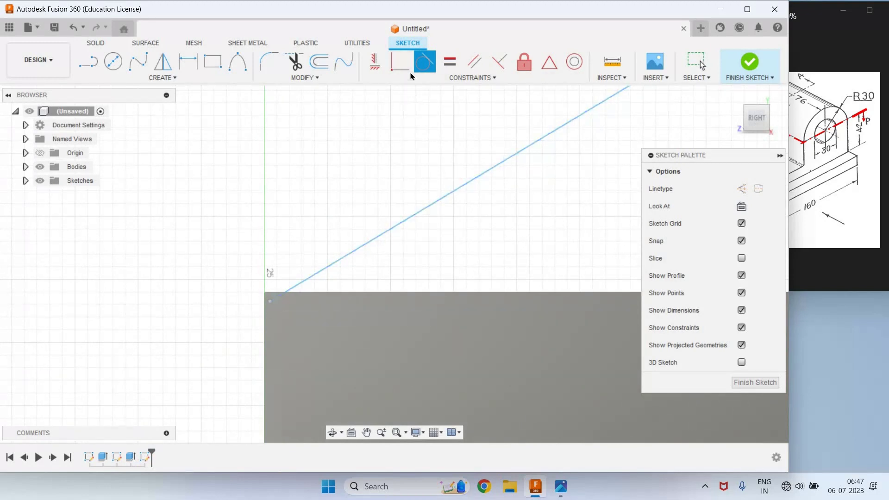
click(393, 68)
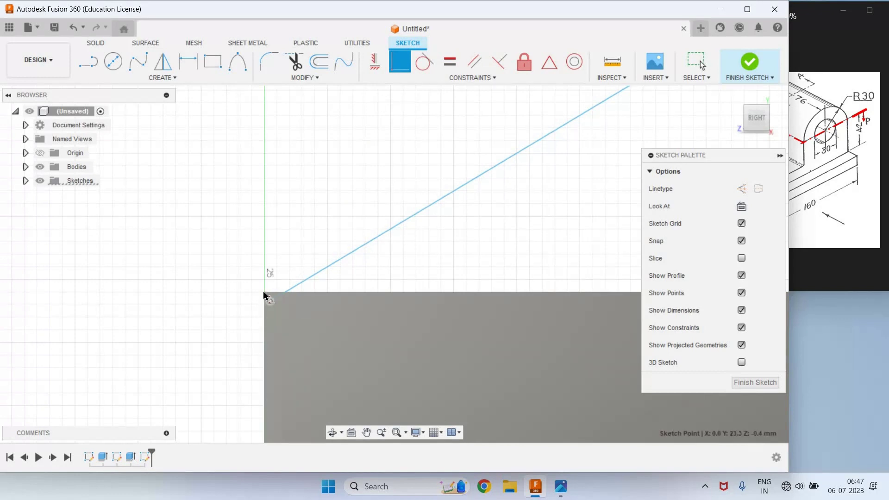
click(264, 292)
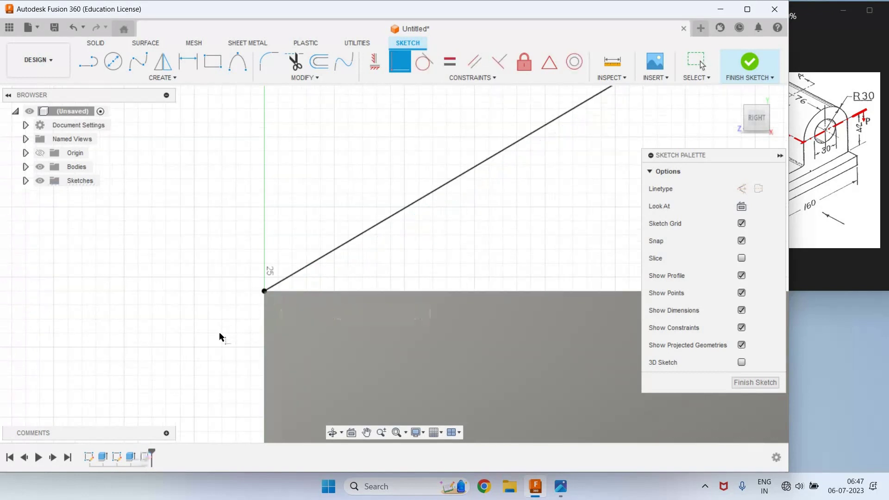
scroll(223, 337, down, 1)
scroll(223, 337, down, 2)
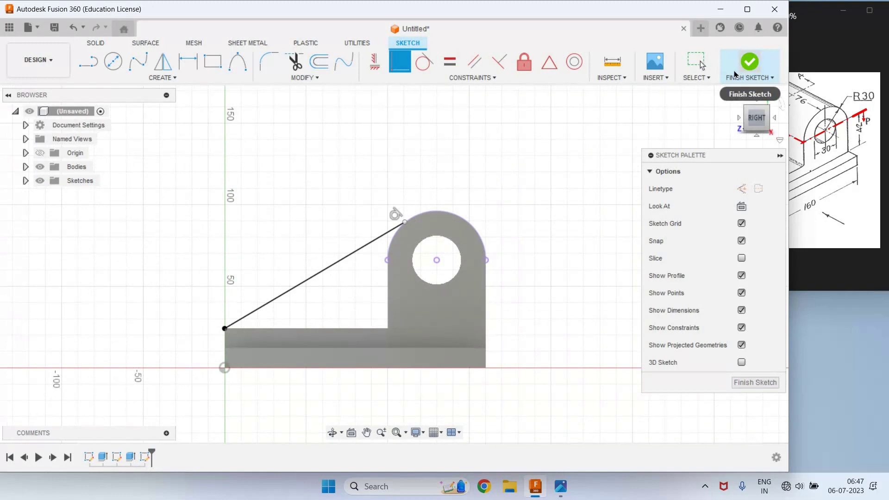
click(735, 73)
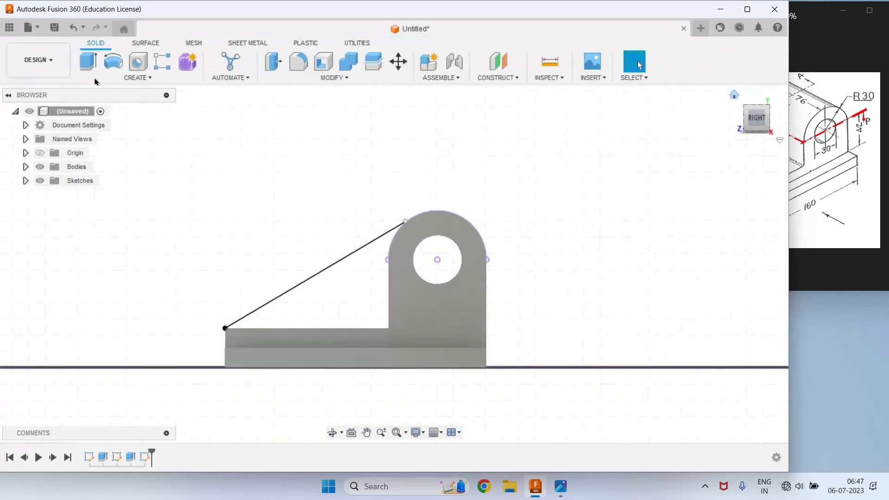
Create a 12 mm thick rib from the slanted line, extending to the next faces of the base and upright
click(135, 77)
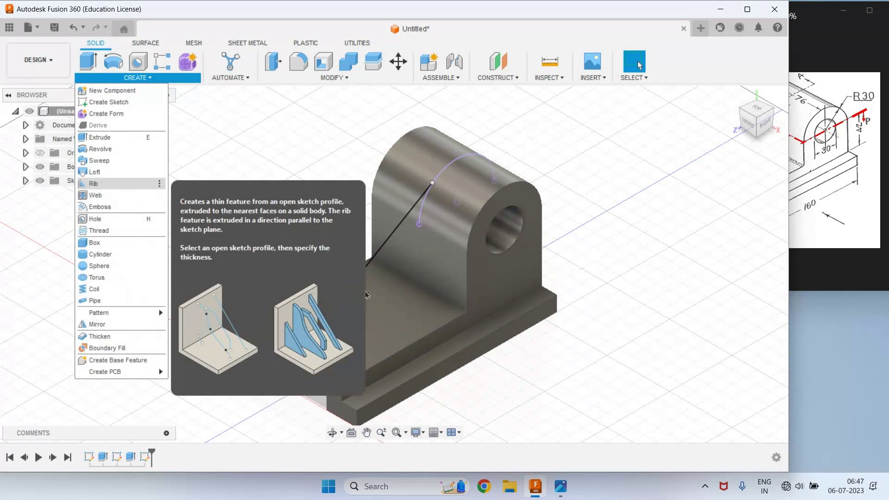
click(93, 183)
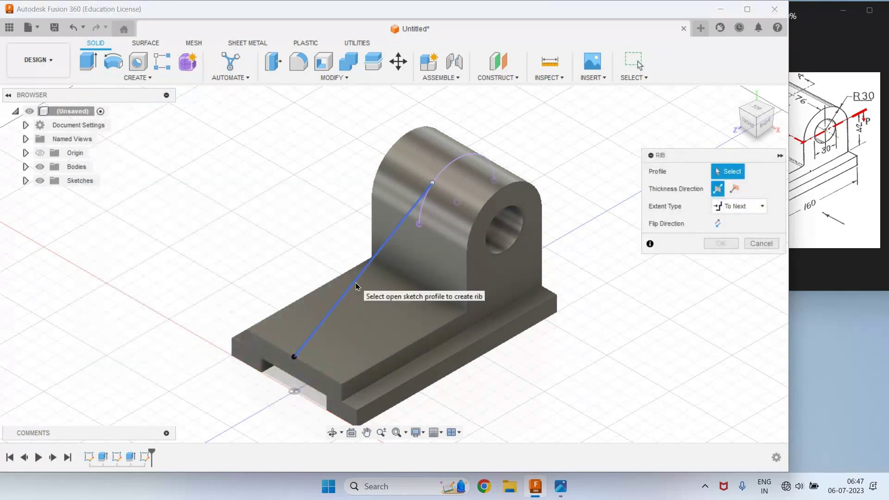
click(357, 286)
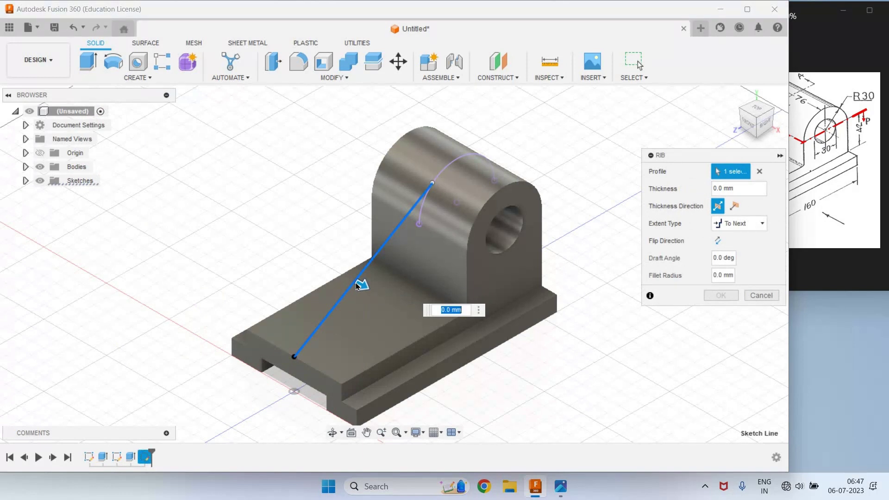
key(alt+Tab)
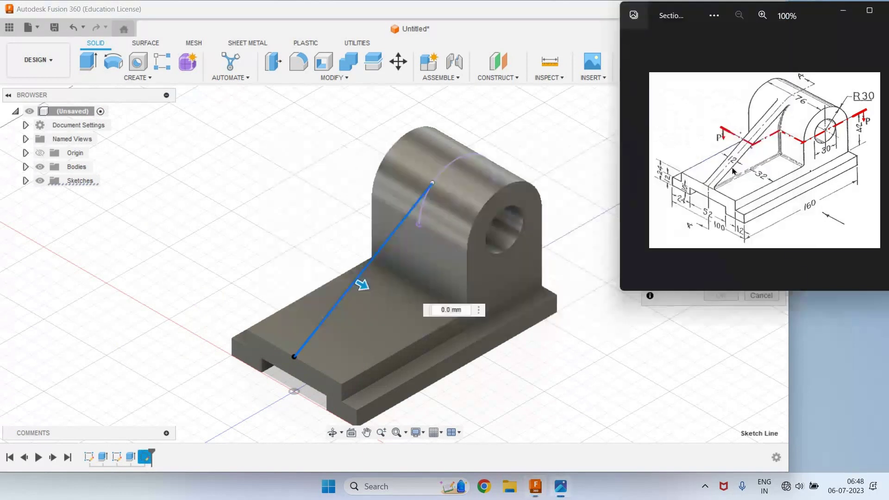
click(446, 310)
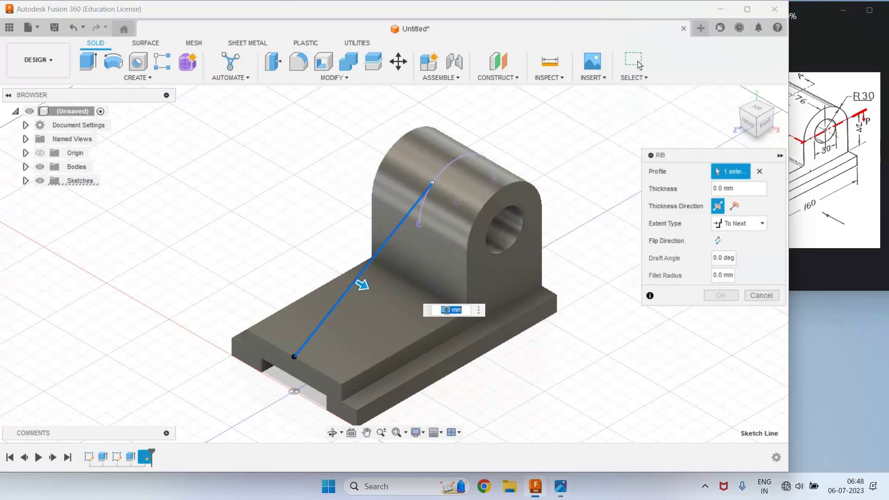
text(12)
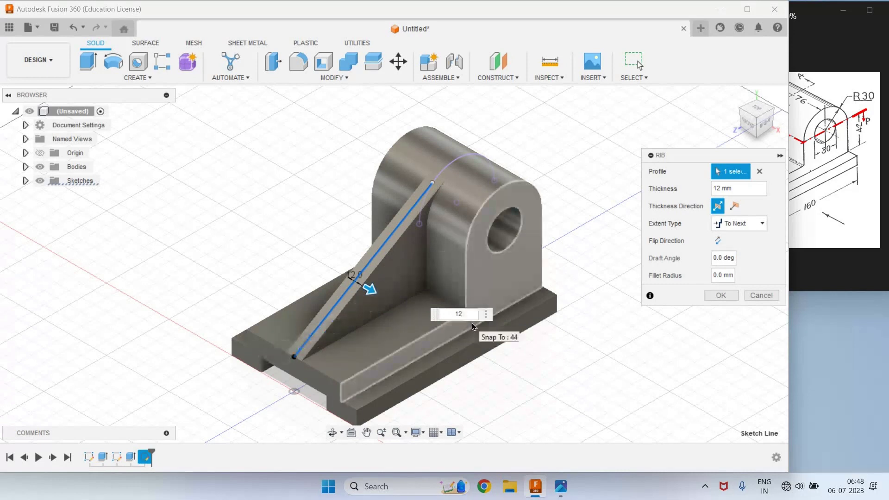
key(Return)
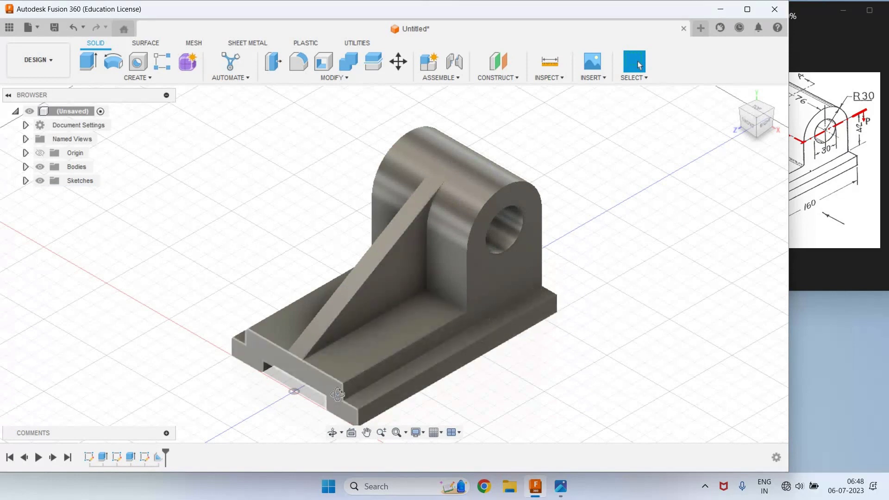
shift+middle_drag(337, 394, 352, 371)
key(Escape)
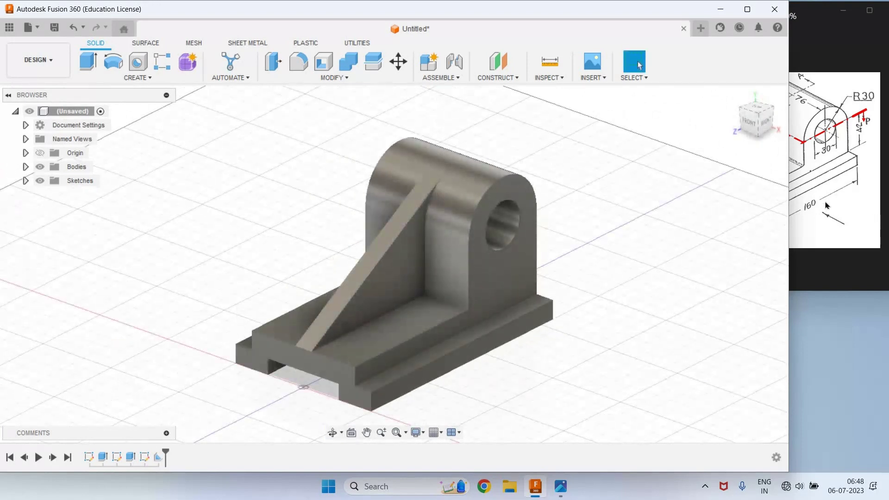
Save the design as "3D Model with Sectional Orthographic View" and create a new ISO drawing from it in mm on an A3 sheet
key(alt+Tab)
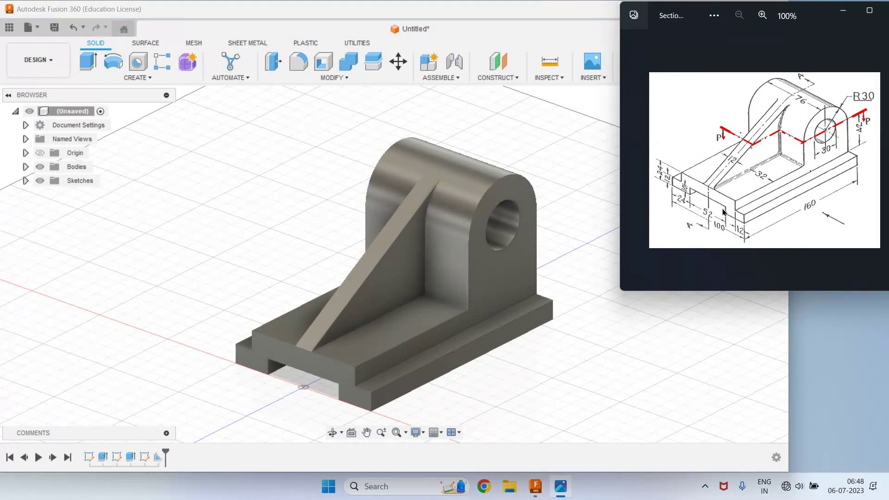
click(41, 66)
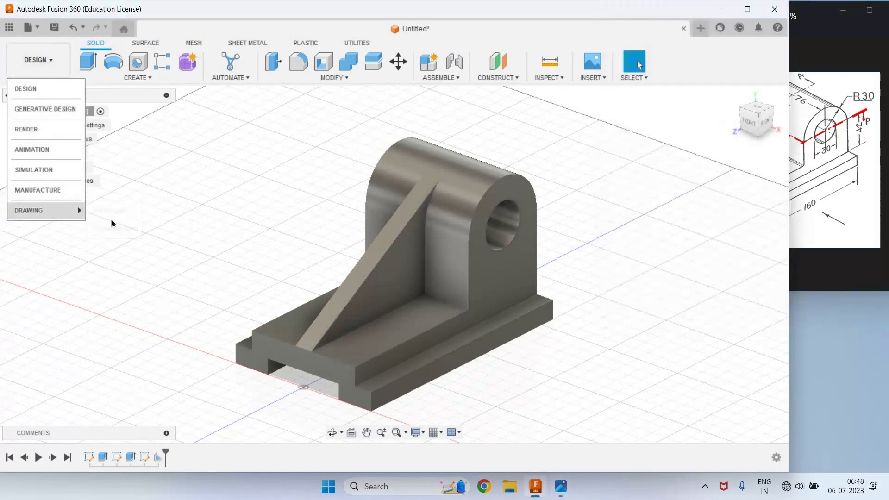
mouse_move(70, 210)
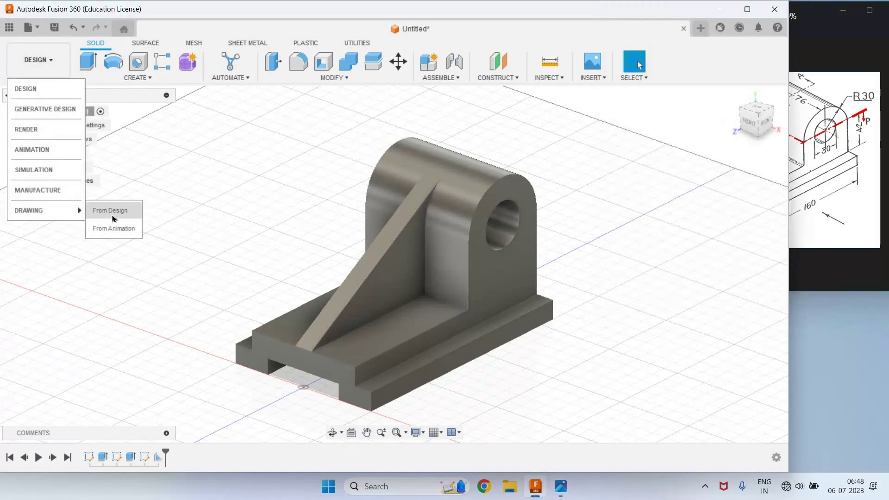
click(113, 217)
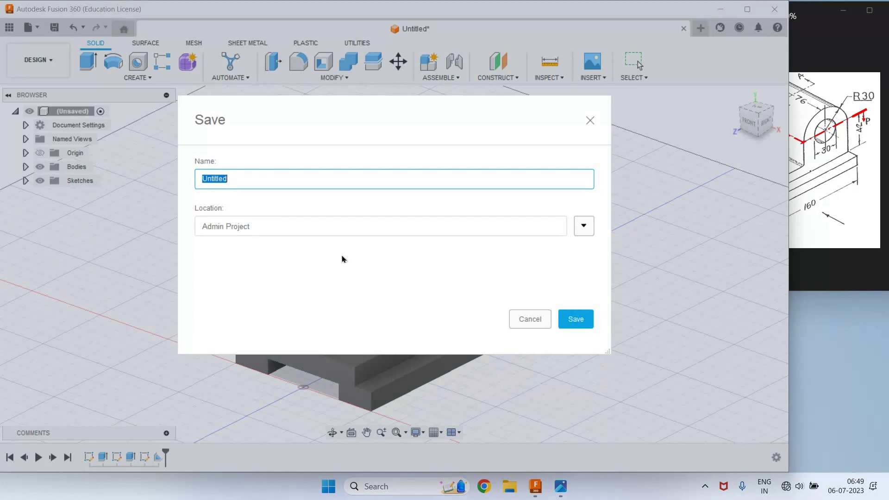
text(3D)
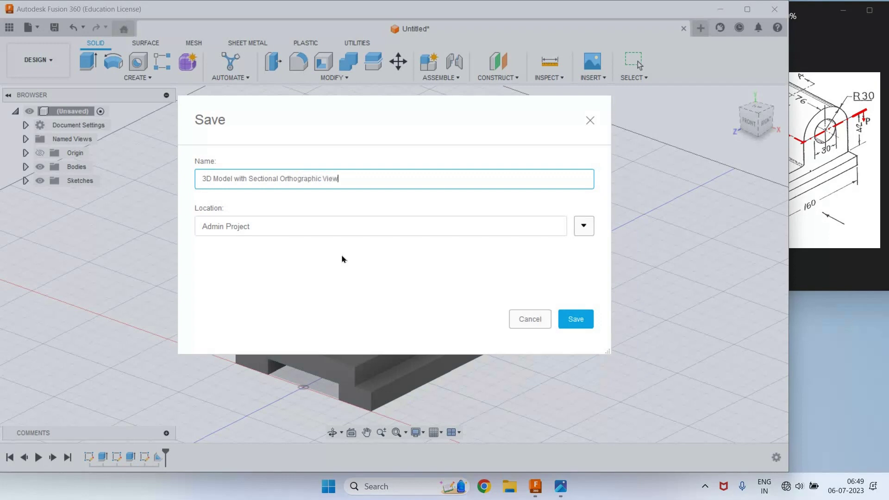
click(565, 321)
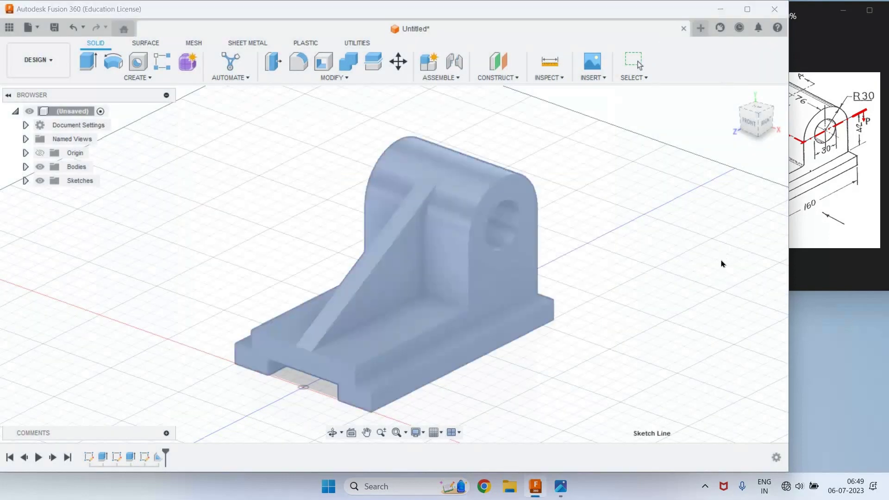
click(747, 9)
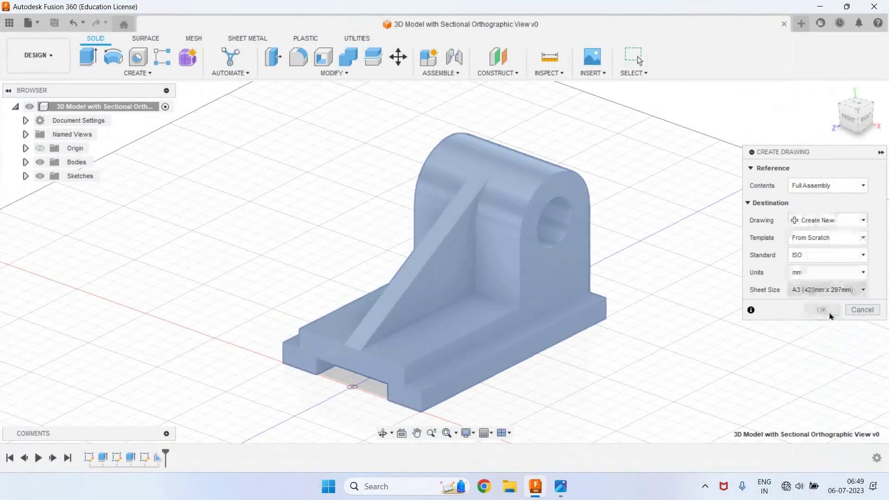
click(828, 310)
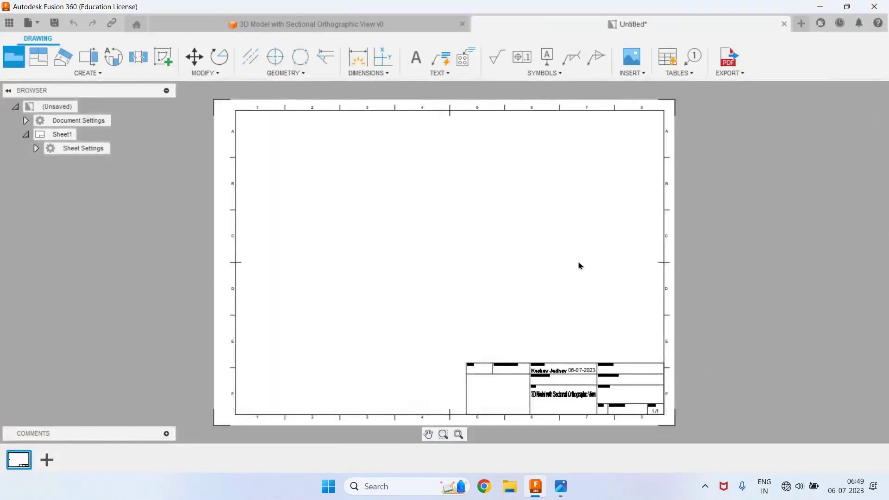
Place the front base view at 1:2 scale with visible and hidden edges in the upper middle of the sheet
scroll(551, 389, up, 10)
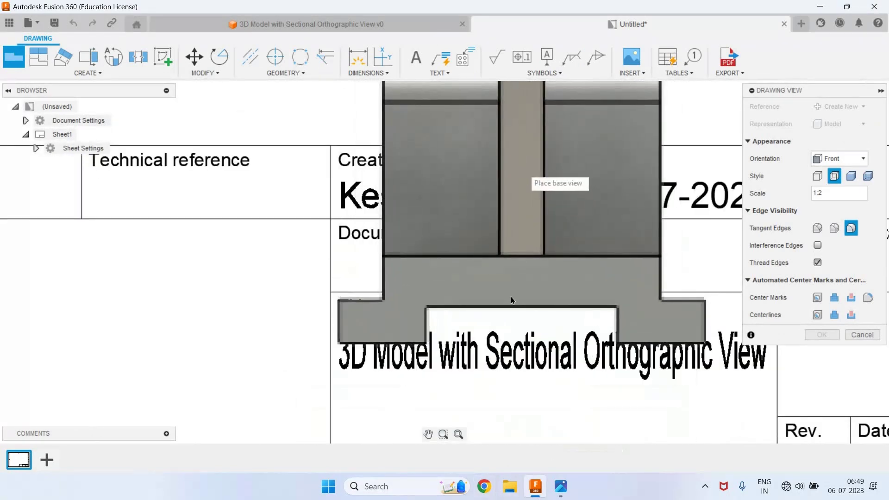
scroll(512, 300, down, 3)
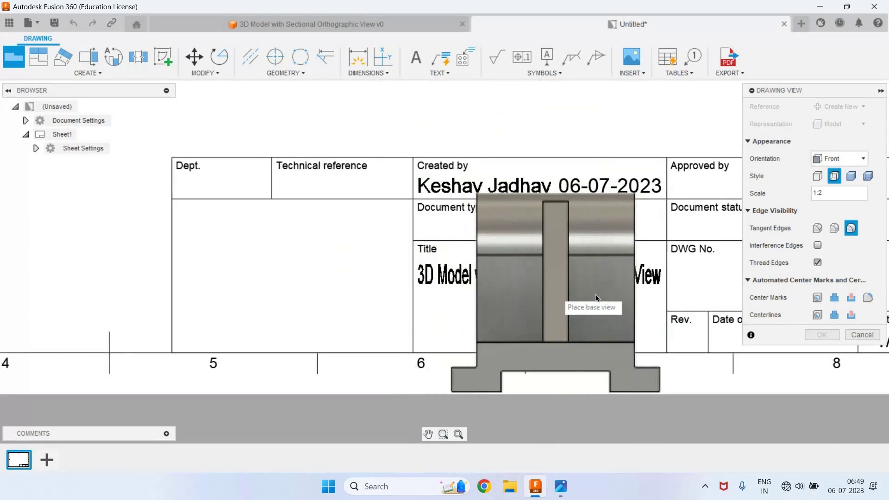
scroll(596, 298, down, 3)
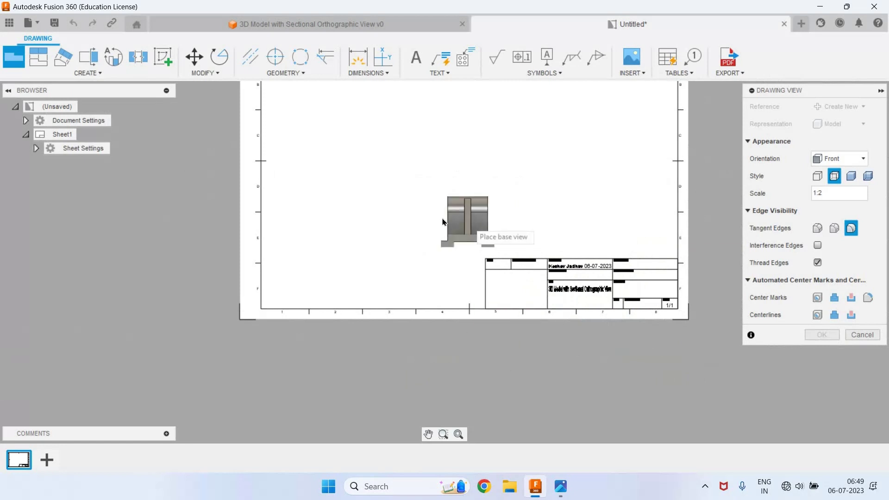
scroll(435, 245, down, 2)
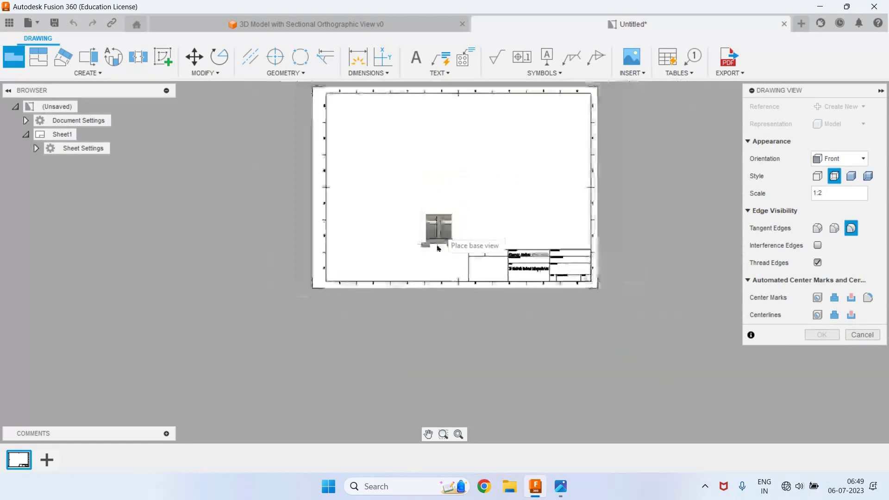
scroll(436, 213, up, 1)
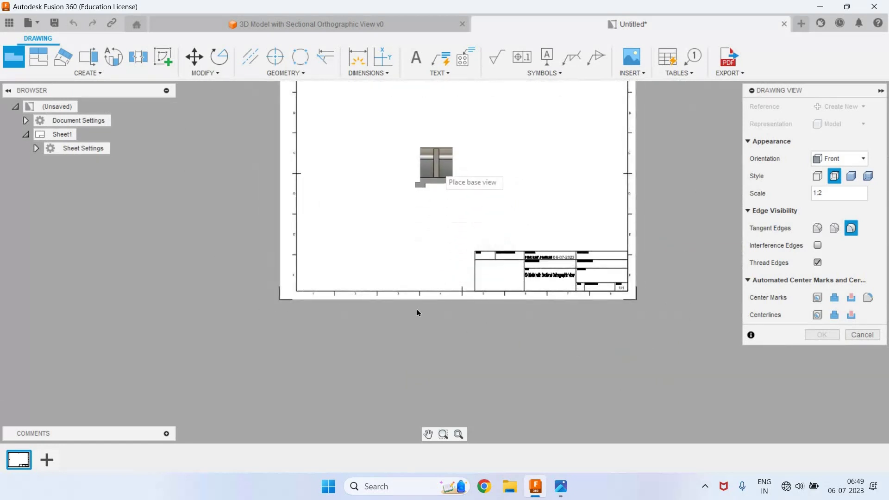
scroll(417, 312, up, 2)
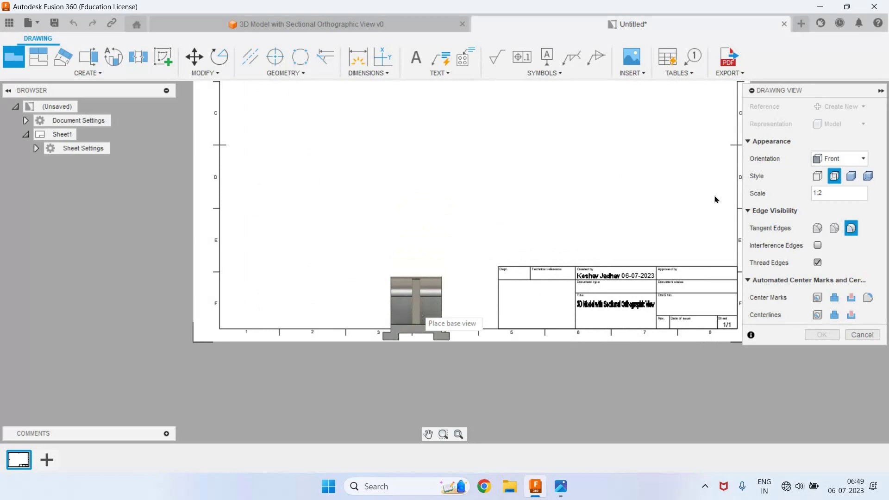
key(alt+Tab)
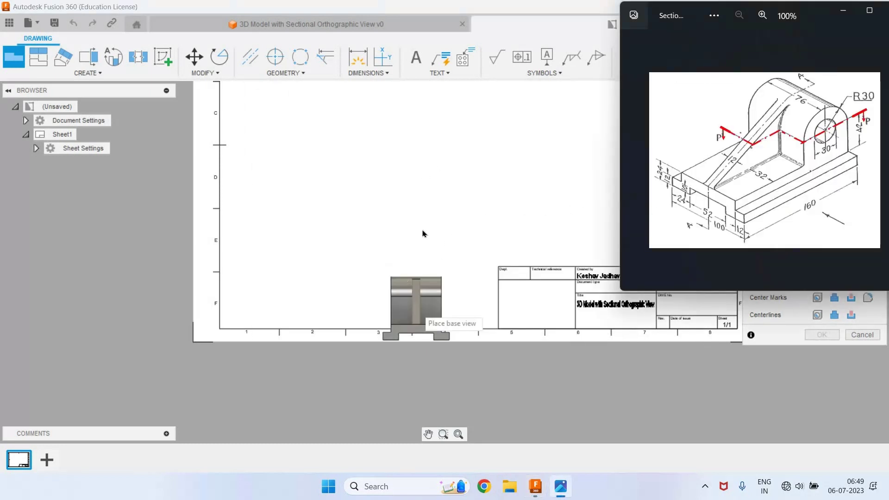
key(alt+Tab)
scroll(428, 176, down, 3)
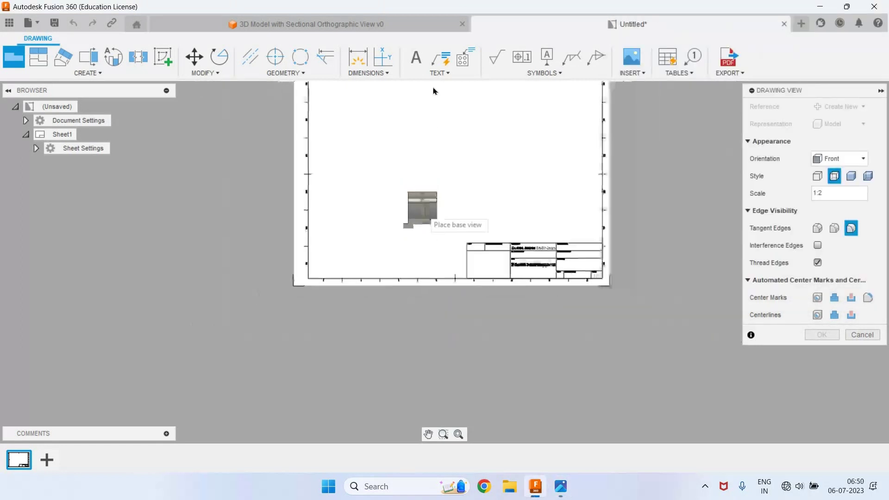
scroll(440, 209, up, 3)
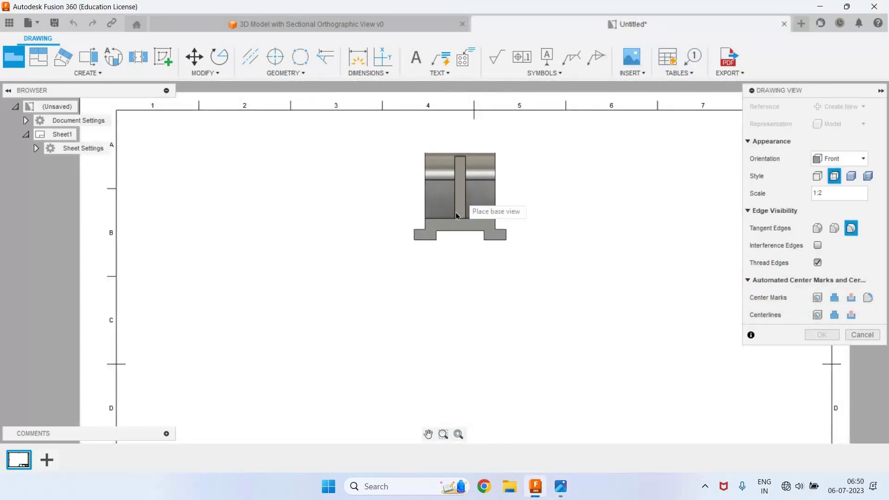
click(456, 215)
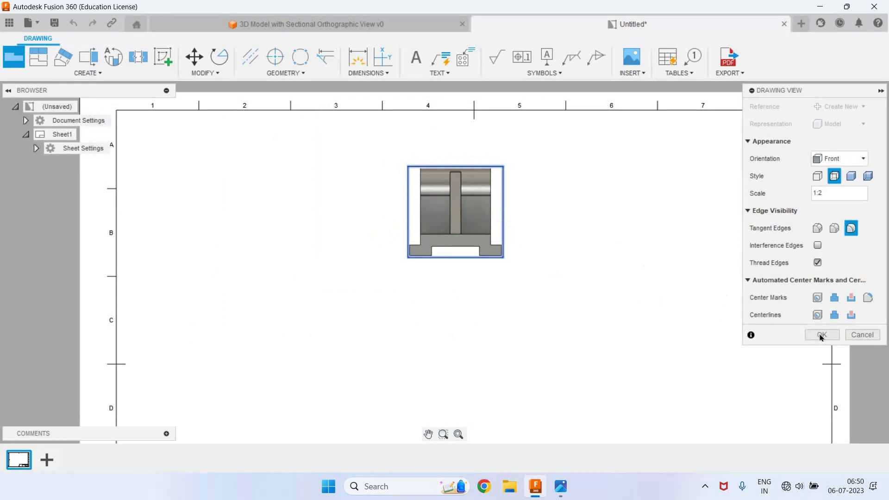
key(Return)
Project a side view showing the rib and hole from the base view, placing it to the left of the base view
key(alt+Tab)
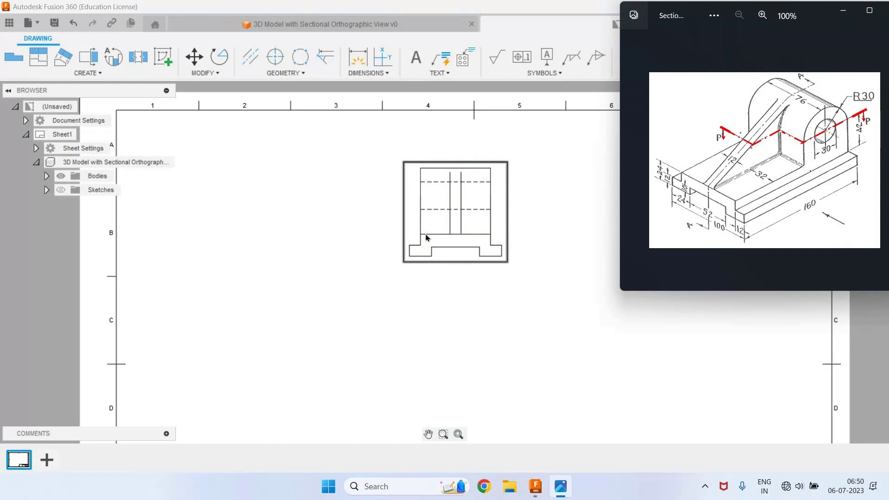
key(alt+Tab)
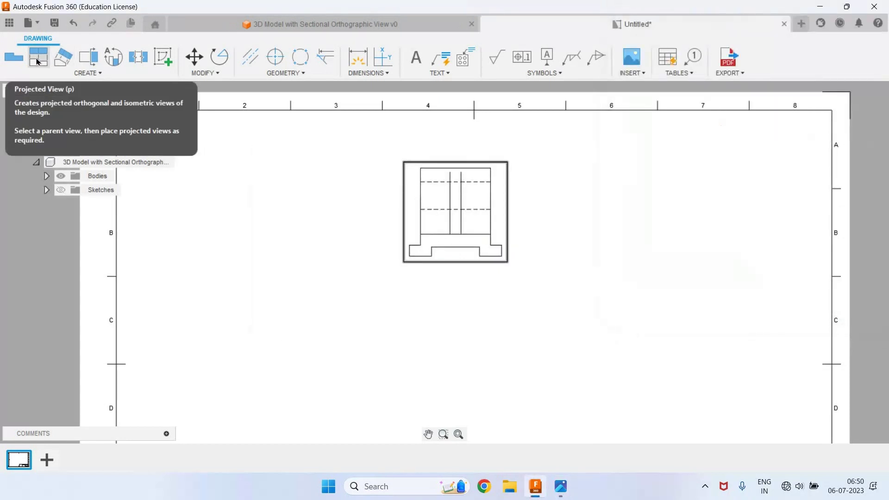
key(p)
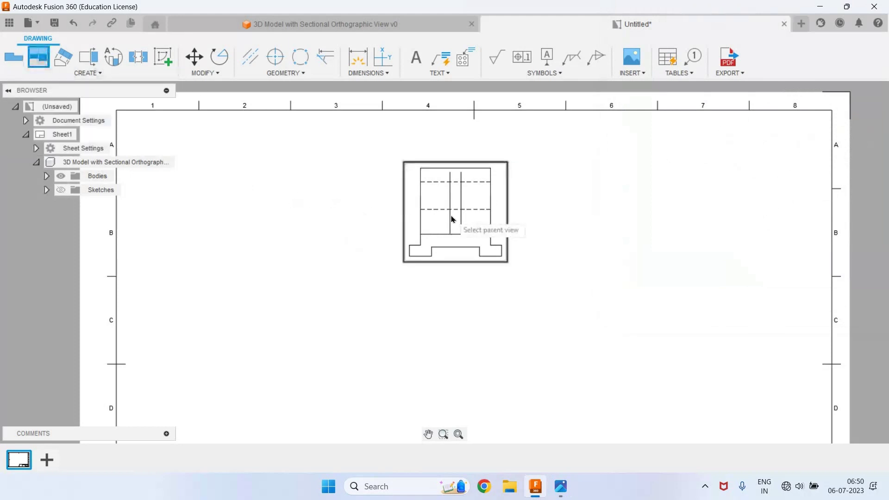
click(452, 216)
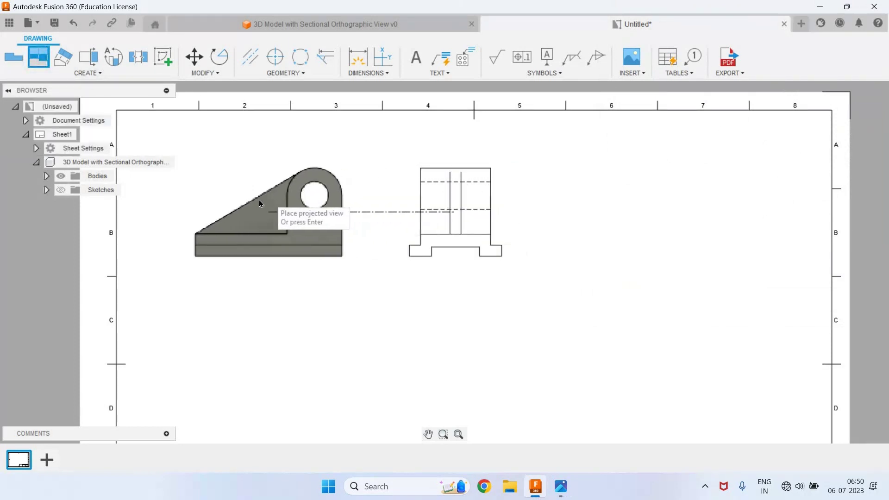
click(293, 178)
key(Return)
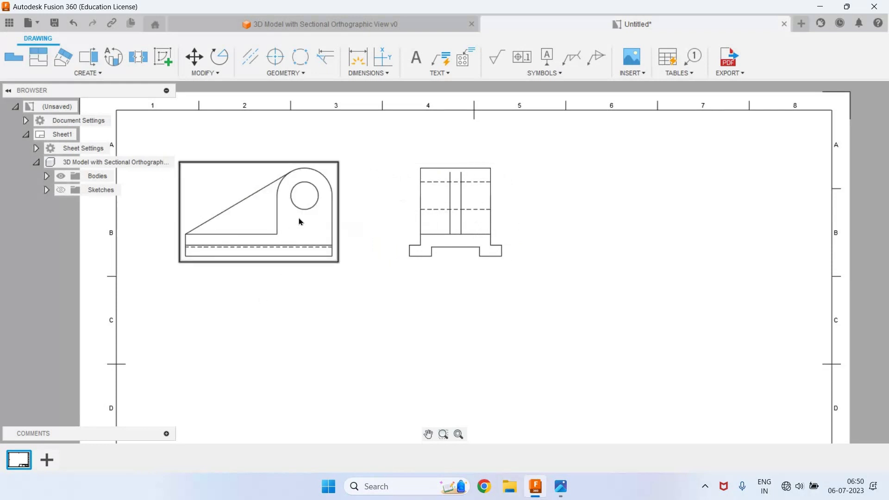
Project a top view from the side view and place it directly below that view
click(38, 57)
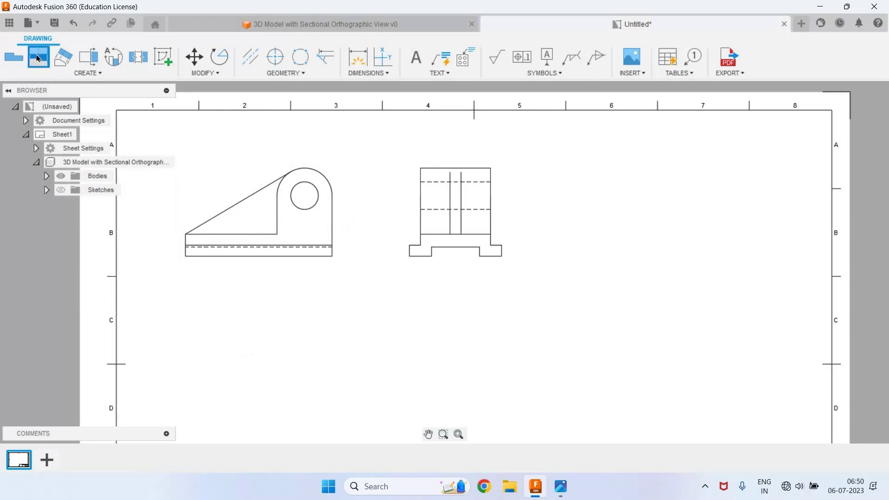
click(290, 240)
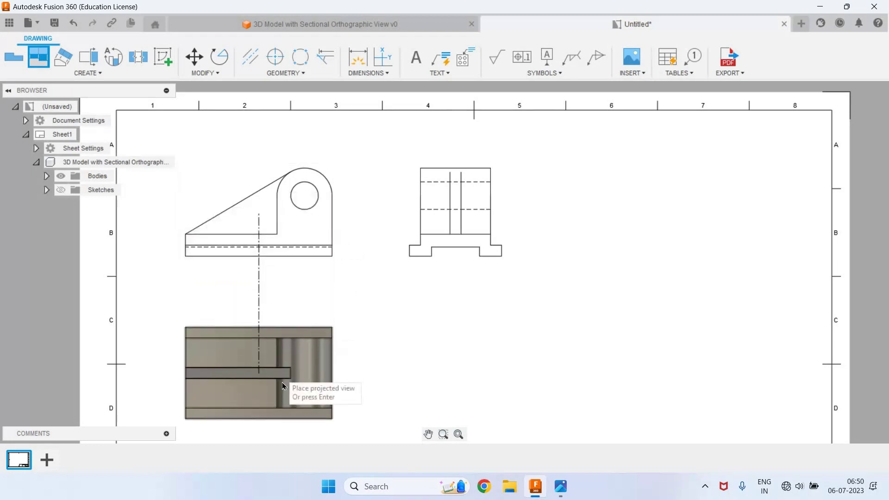
click(313, 367)
click(318, 359)
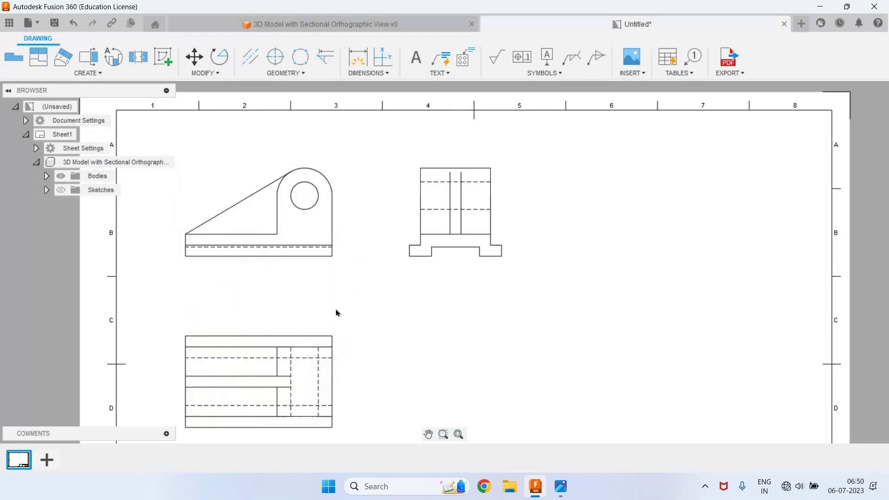
Project an isometric view from the side view into the space above the title block and set its style to shaded
scroll(346, 310, up, 3)
scroll(356, 292, down, 8)
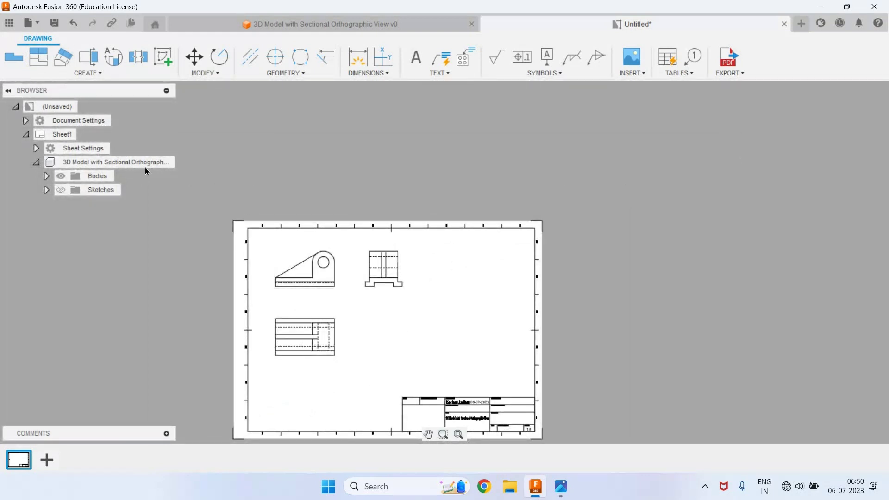
key(p)
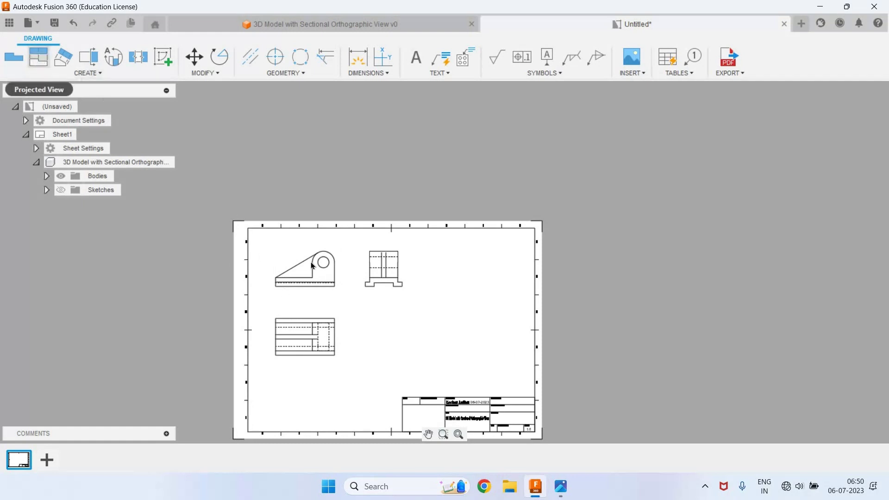
click(313, 266)
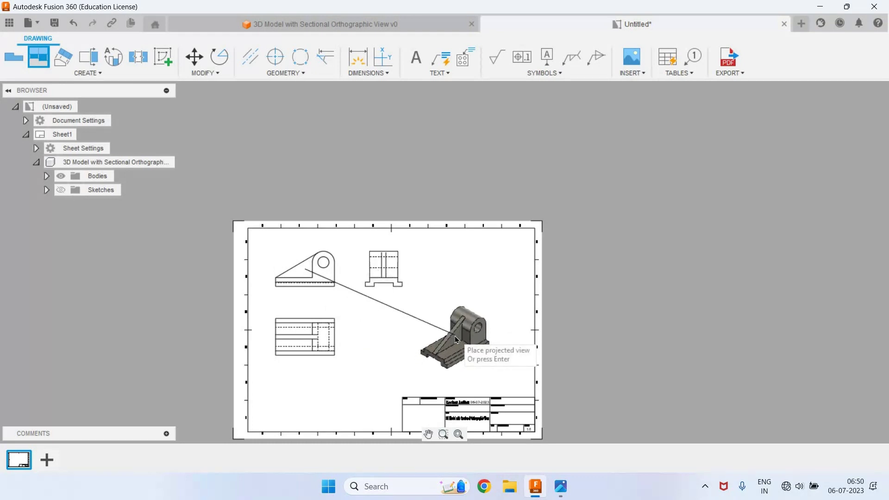
click(491, 318)
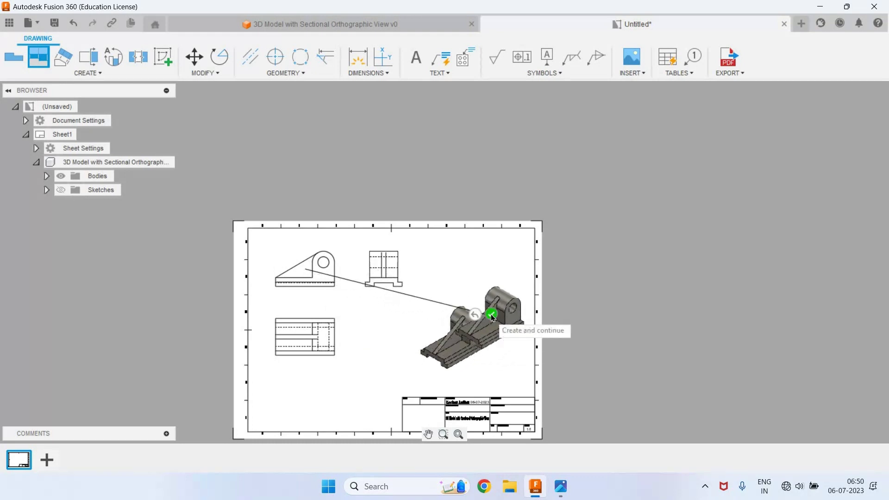
key(Return)
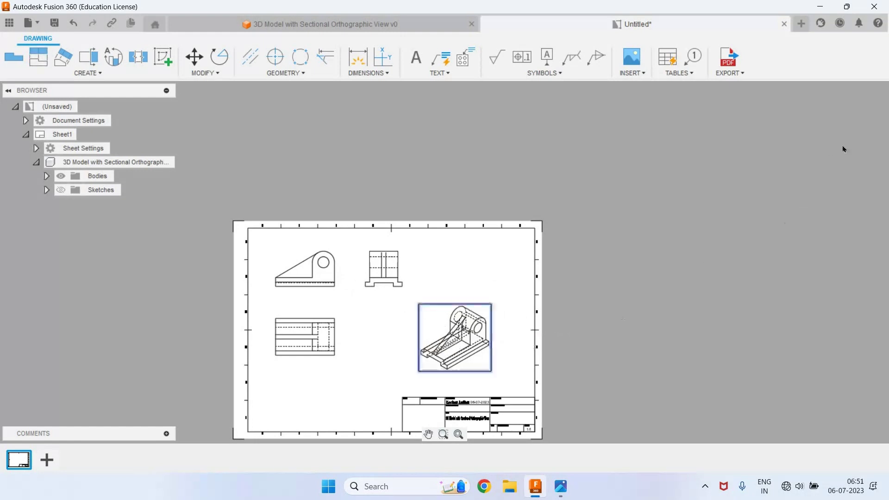
click(869, 125)
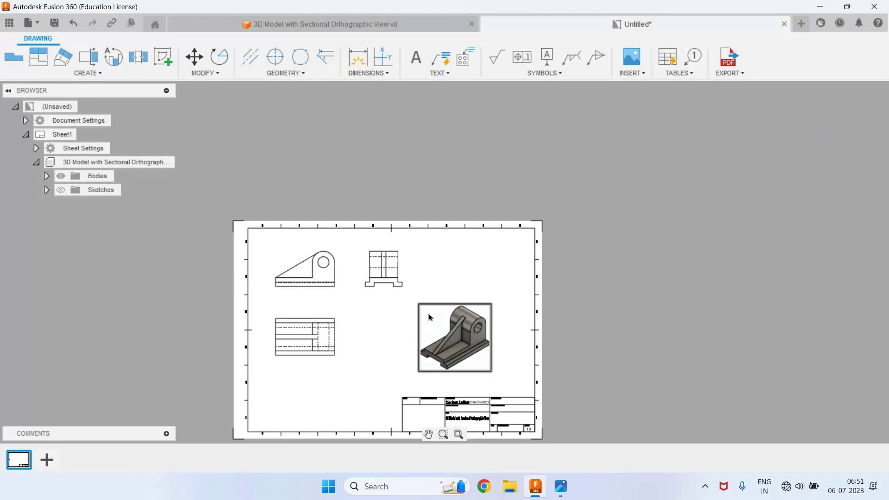
Create full-depth section view A from the side view, cutting horizontally through the hole's centre, and place it below the top view
scroll(429, 317, up, 5)
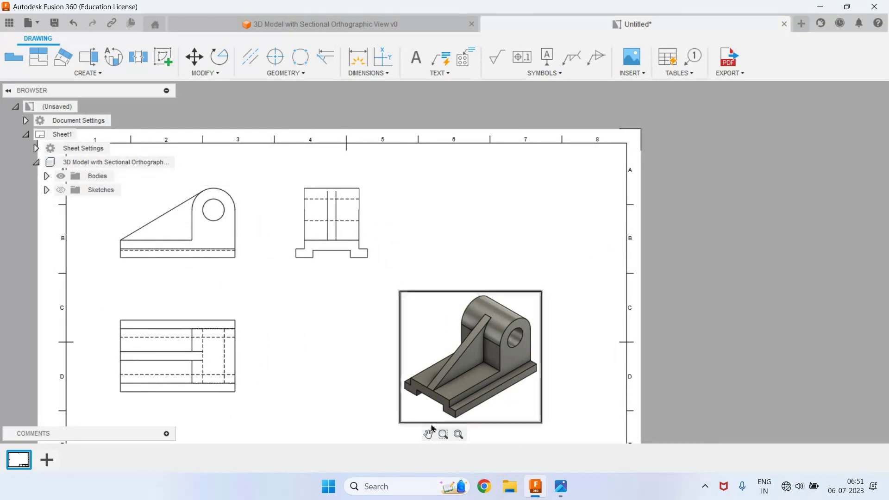
key(alt+Tab)
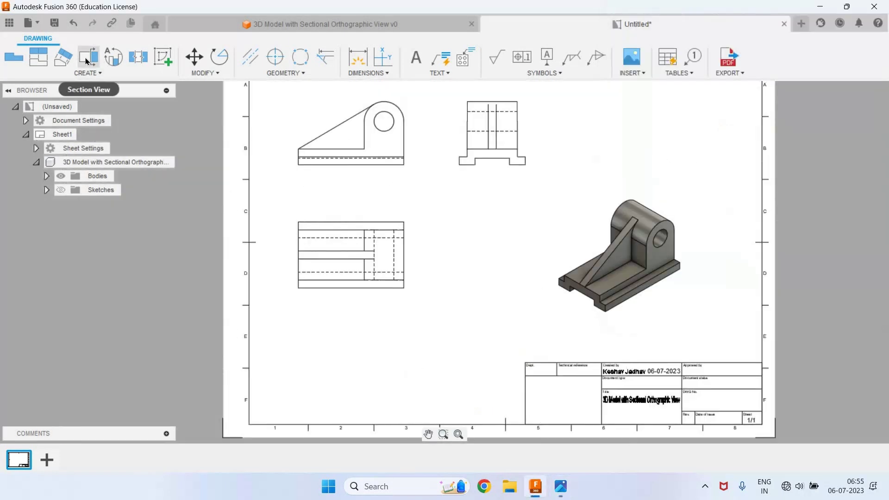
click(88, 64)
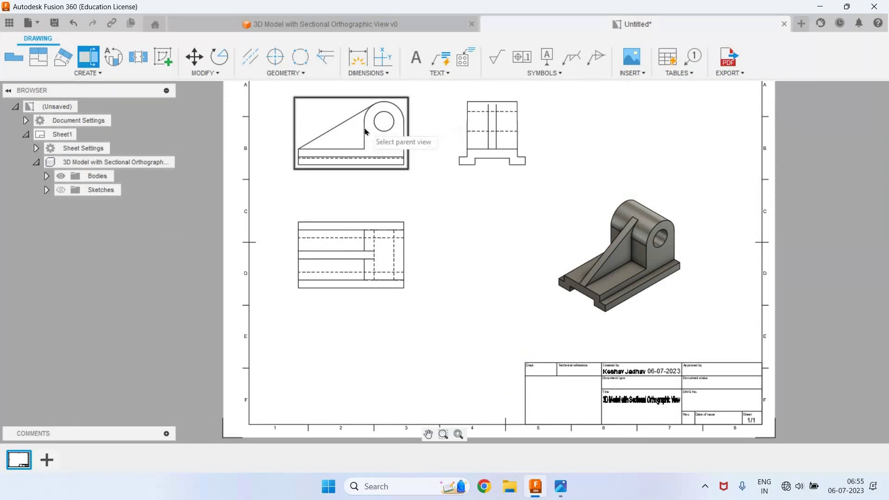
click(375, 130)
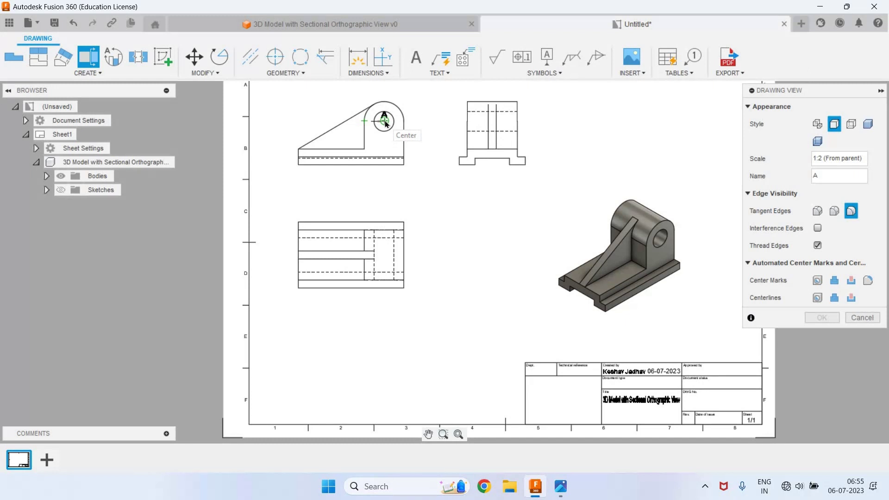
click(424, 121)
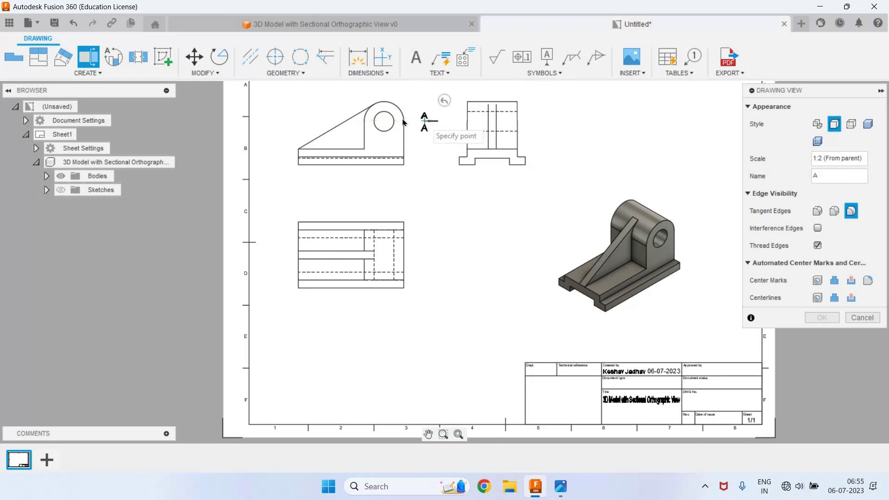
click(283, 122)
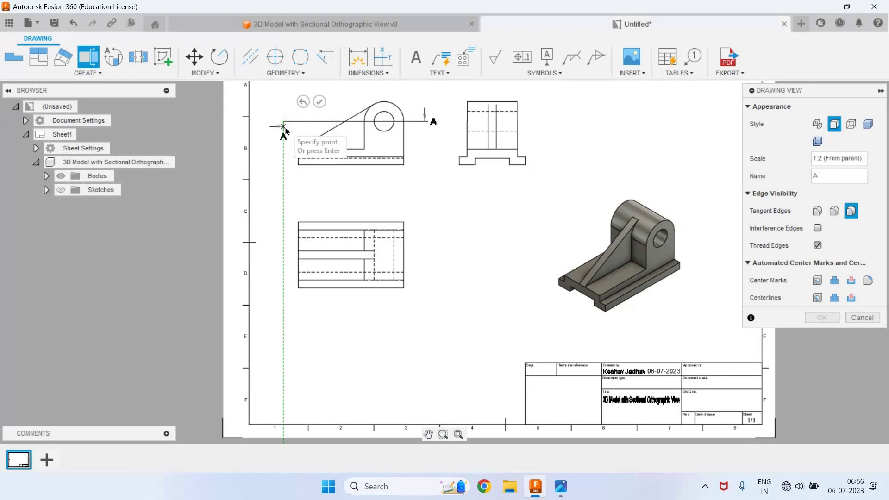
key(Return)
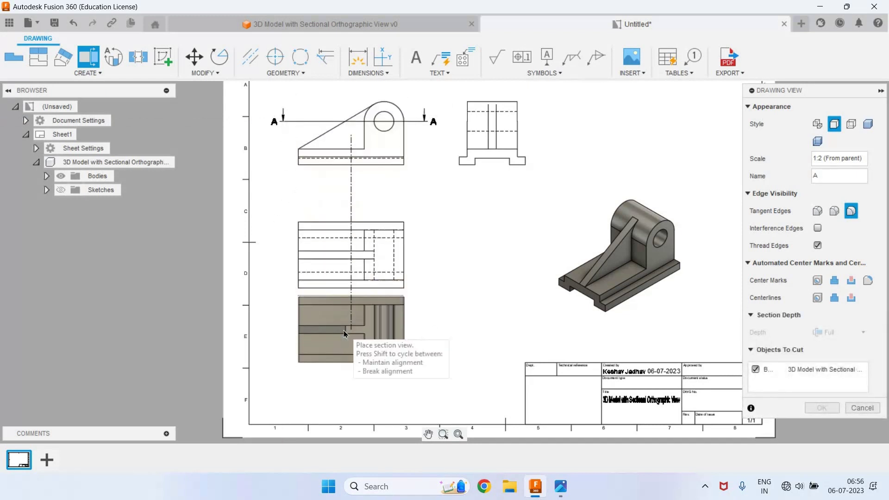
click(456, 360)
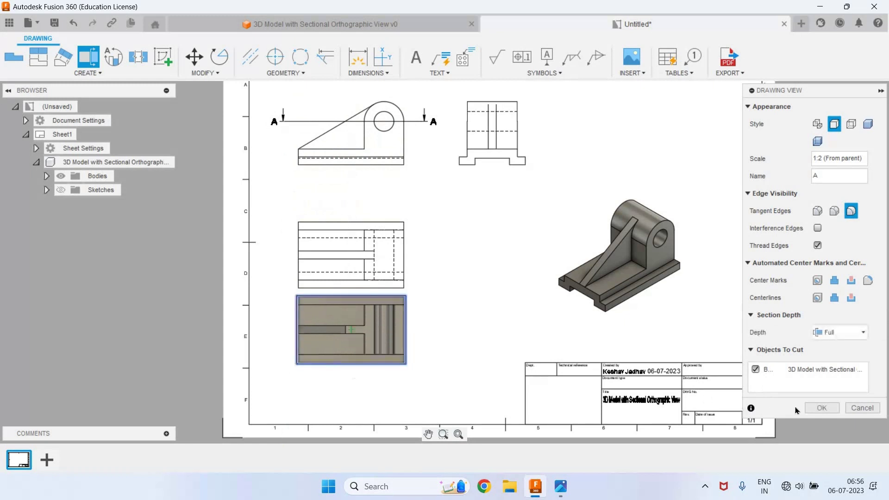
click(827, 408)
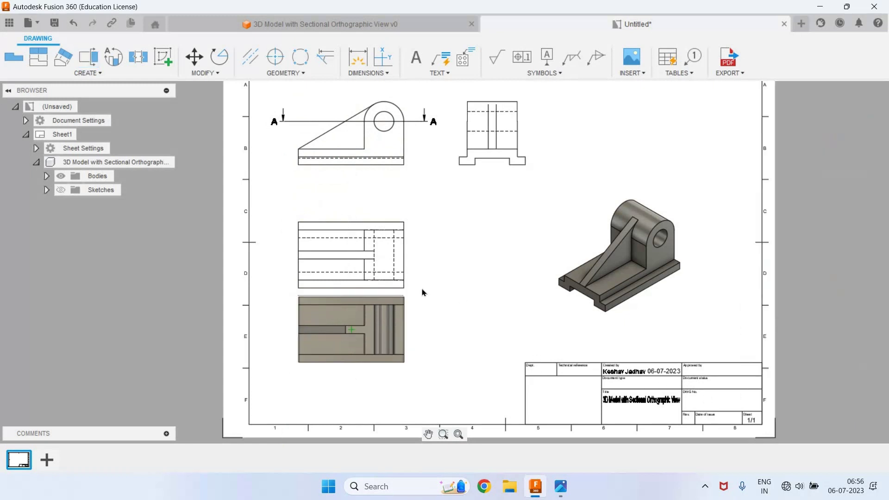
Delete the projected top view and move section view A-A up into the freed space below the side view
click(392, 240)
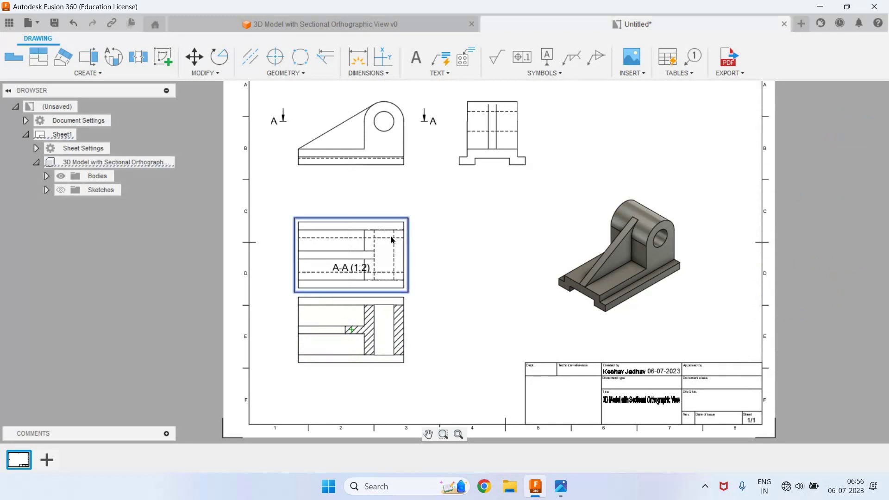
key(Delete)
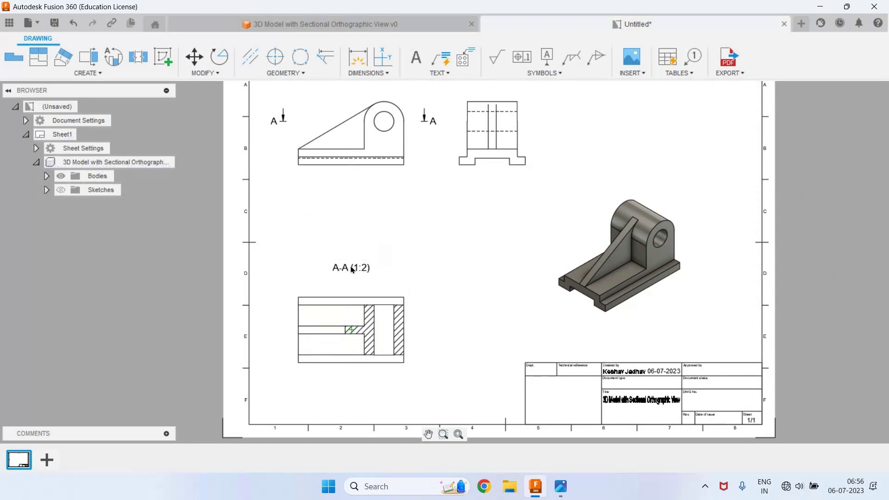
drag(352, 269, 360, 214)
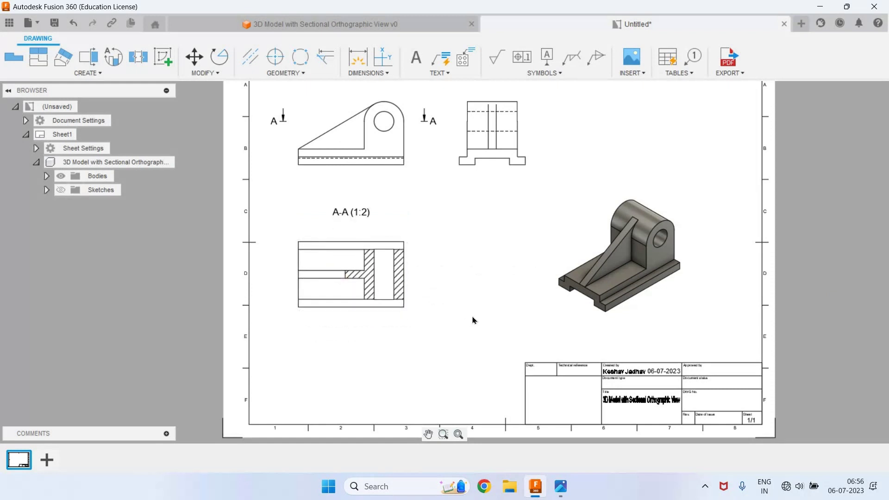
Dimension the base's overall length below the side view
click(360, 59)
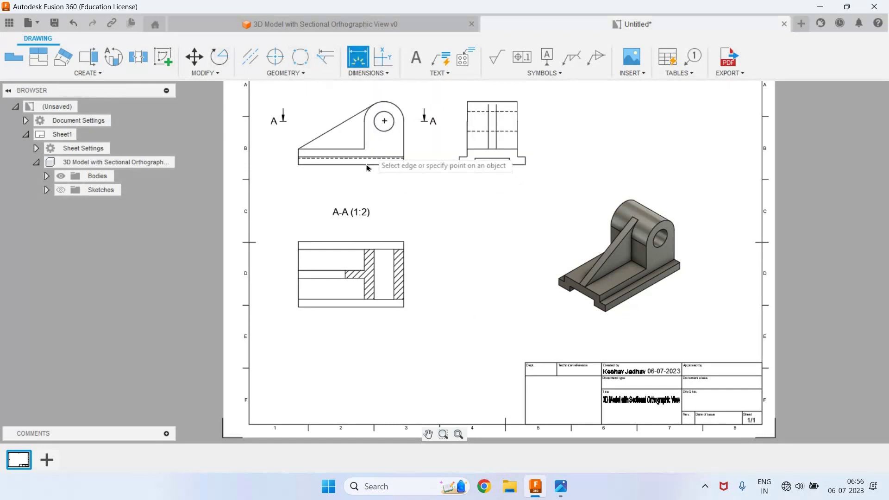
click(367, 167)
click(365, 172)
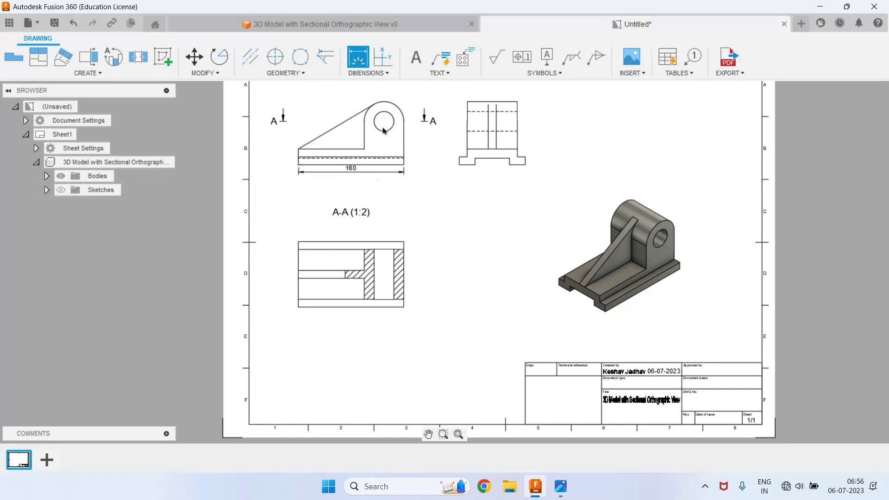
Dimension the hole's diameter and the outer radius of the rounded boss in the side view
click(386, 131)
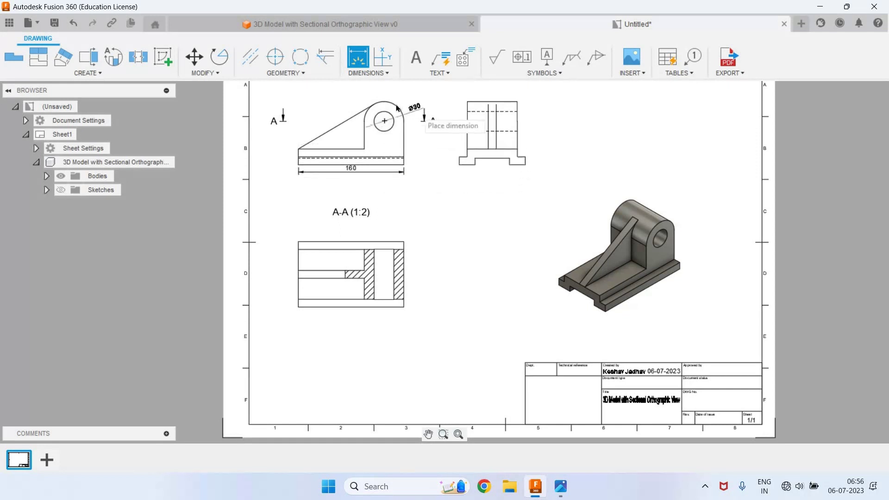
click(419, 103)
click(395, 104)
click(404, 84)
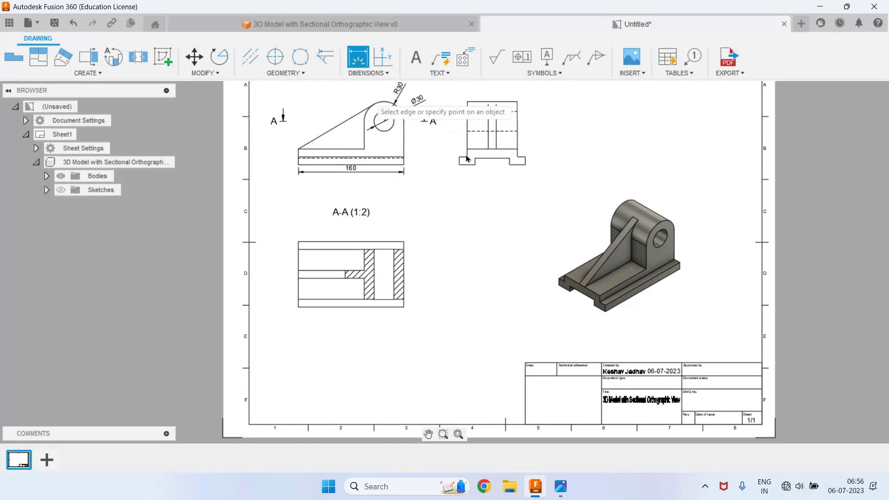
Dimension the bottom slot's width and the width of the foot on each side of it below the front view
click(490, 159)
click(472, 173)
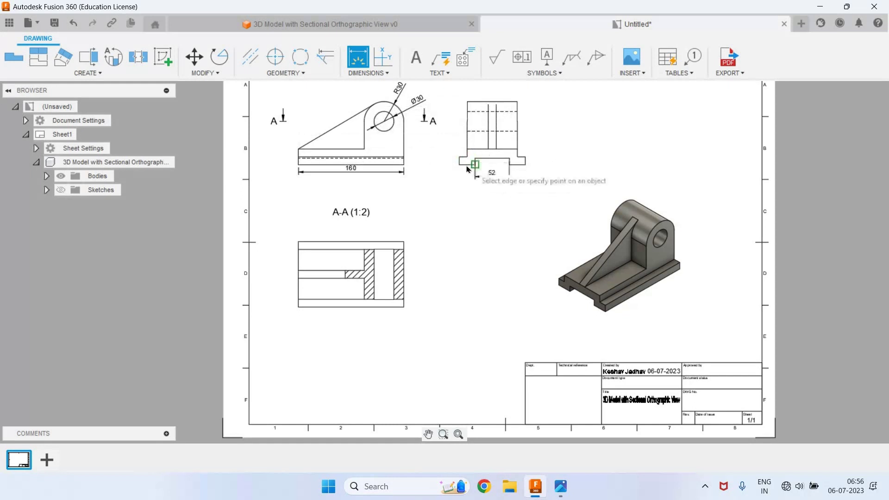
scroll(465, 169, up, 6)
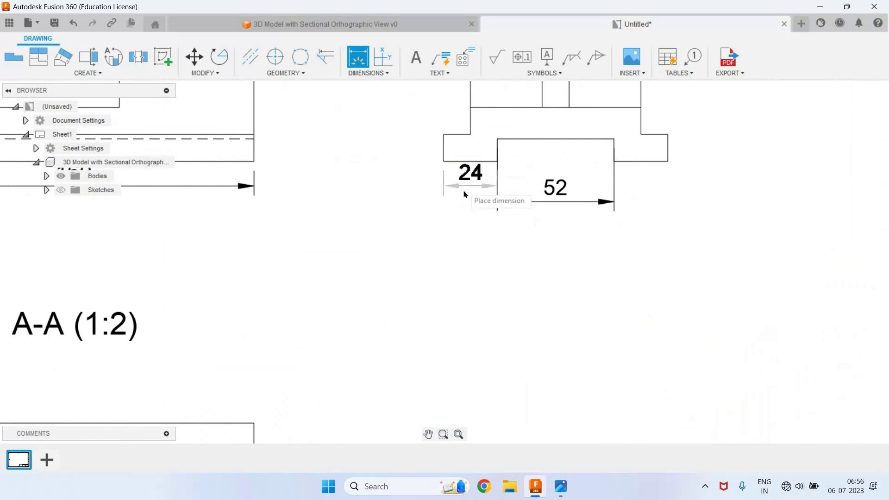
click(465, 196)
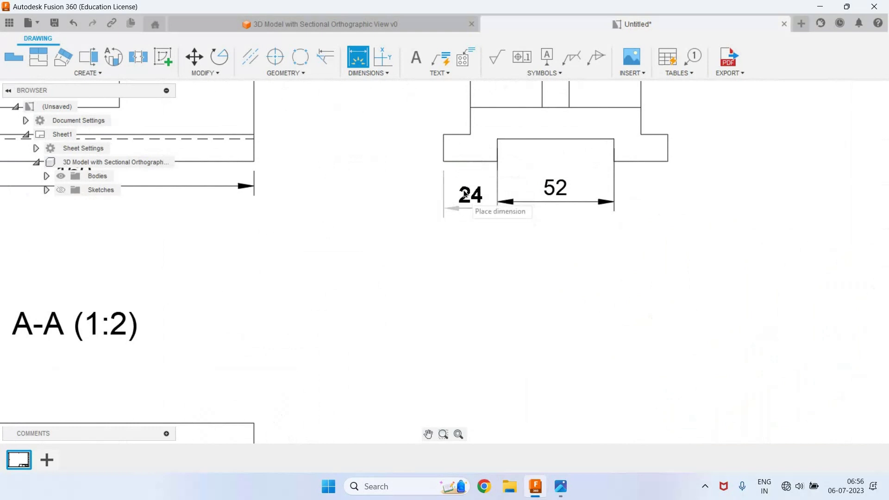
click(639, 162)
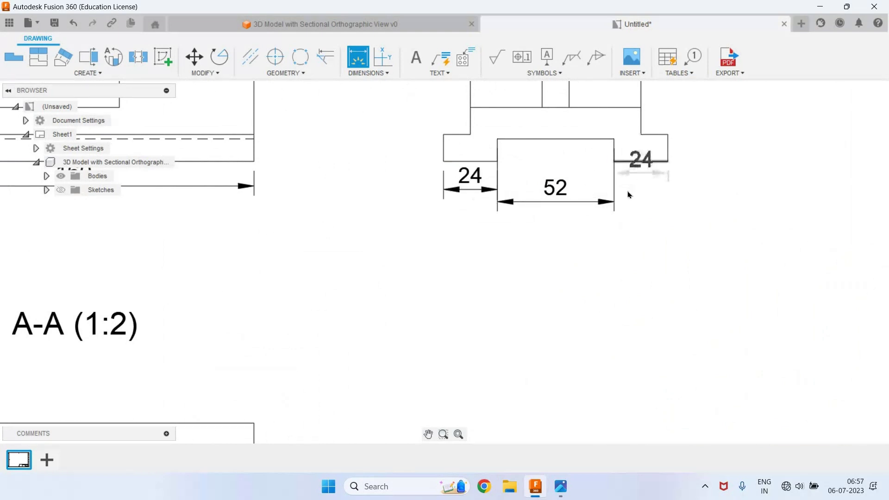
click(631, 192)
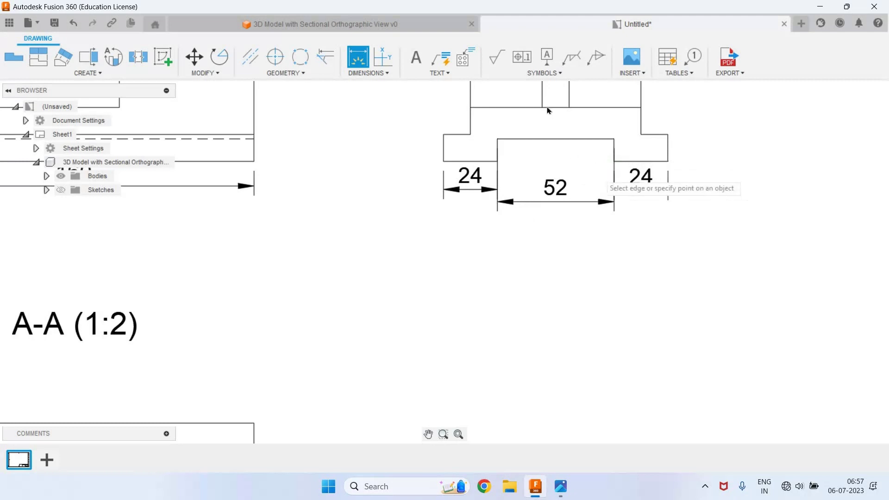
Dimension the base's overall width in the front view, placing it below the slot and foot dimensions
click(508, 108)
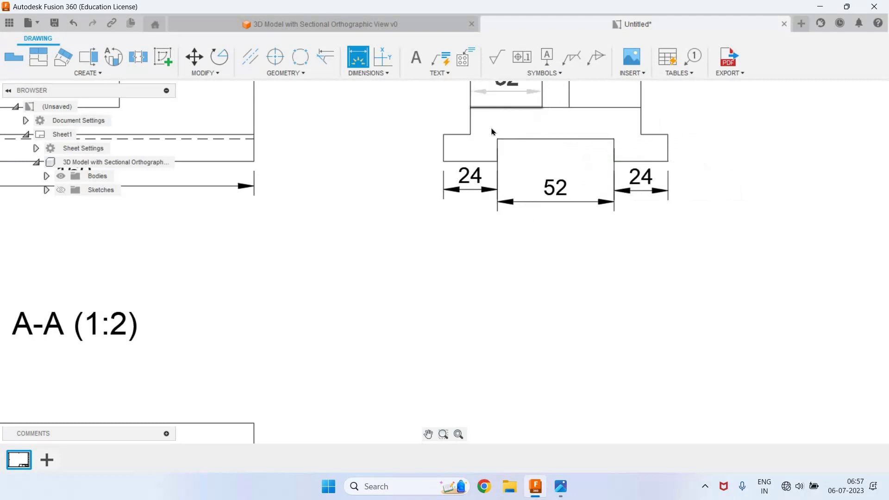
click(445, 162)
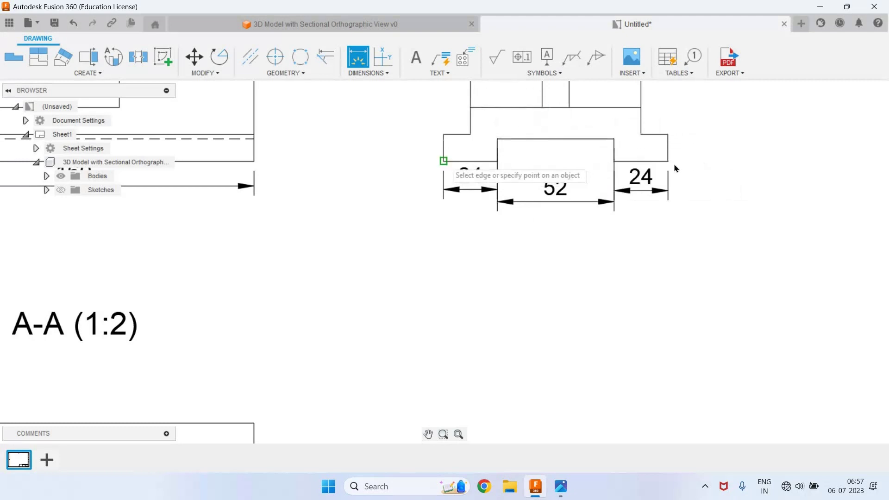
click(667, 163)
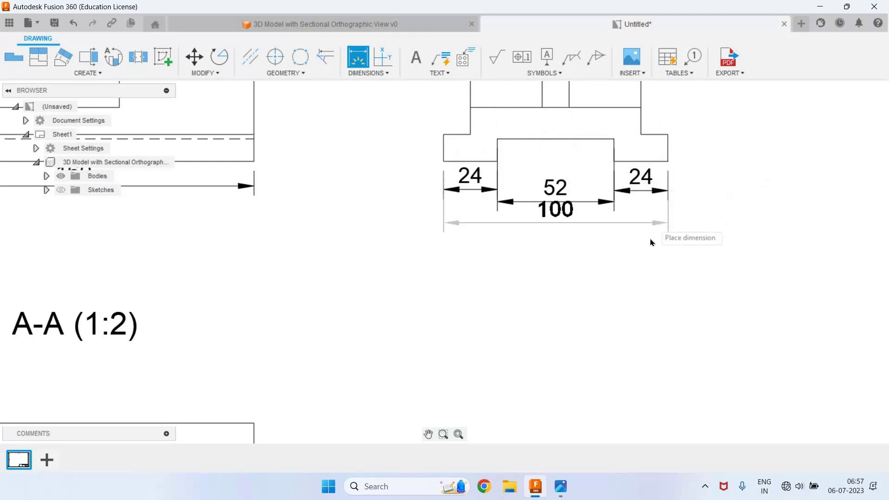
click(652, 242)
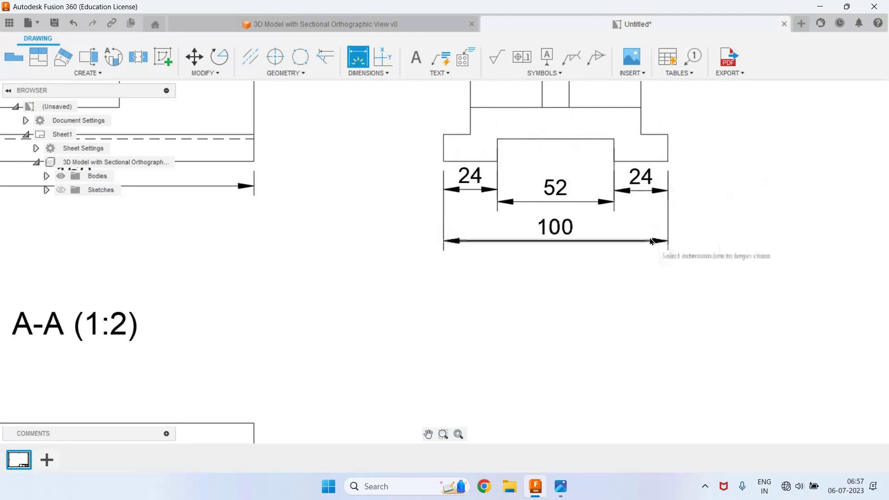
Dimension the base flange's thickness on one side of the front view and the full base height on the other
scroll(650, 243, down, 1)
scroll(657, 207, down, 3)
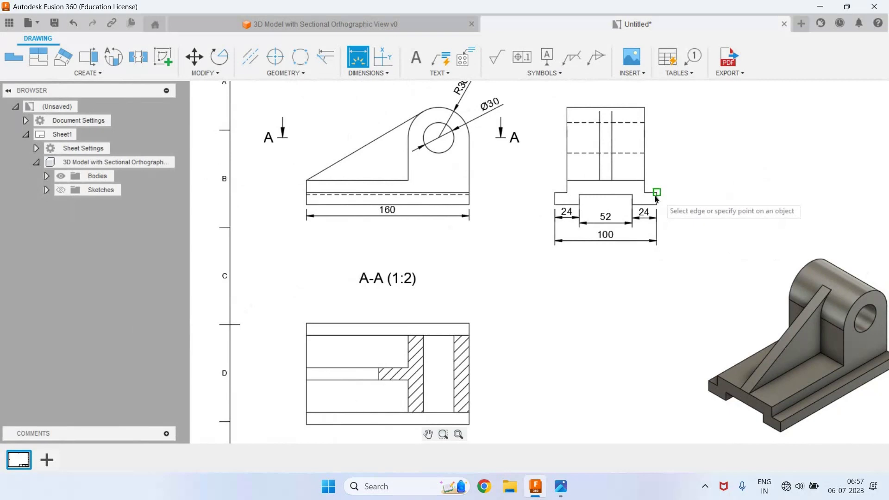
scroll(658, 201, up, 5)
click(652, 200)
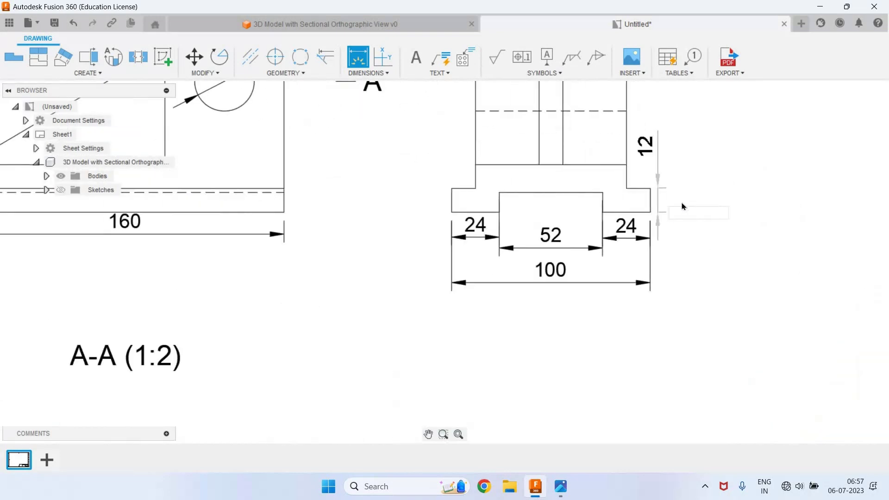
click(692, 210)
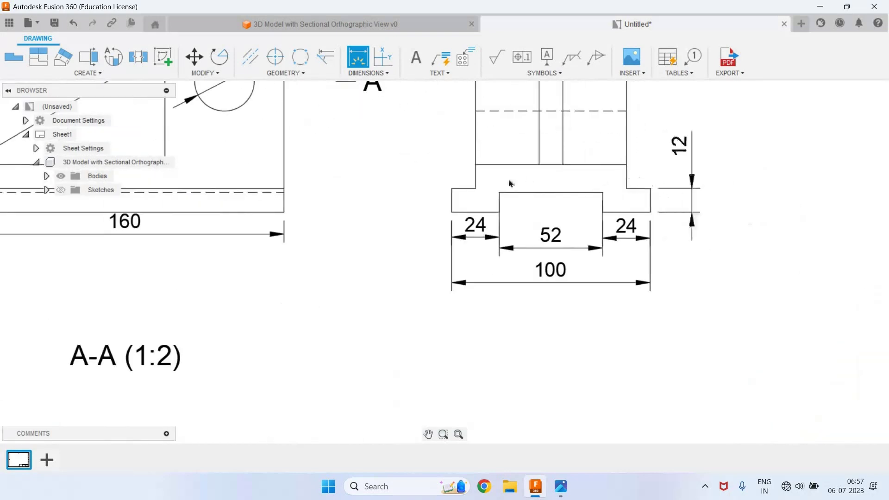
click(476, 165)
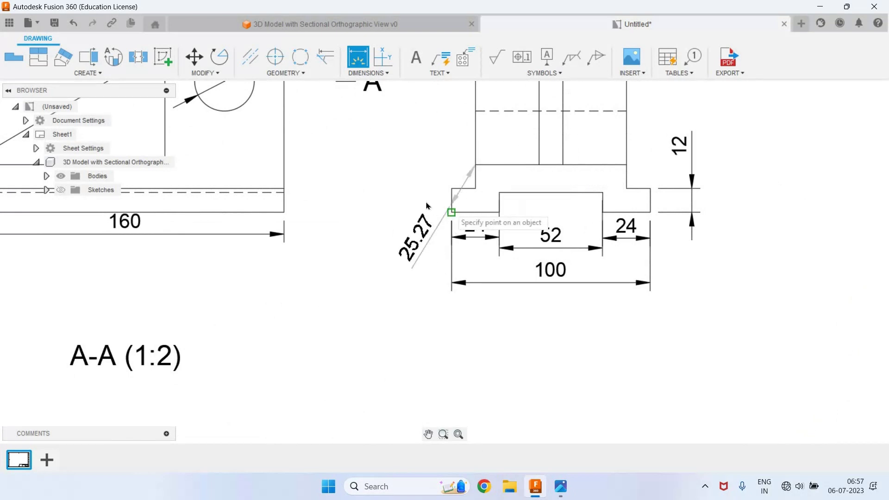
click(451, 212)
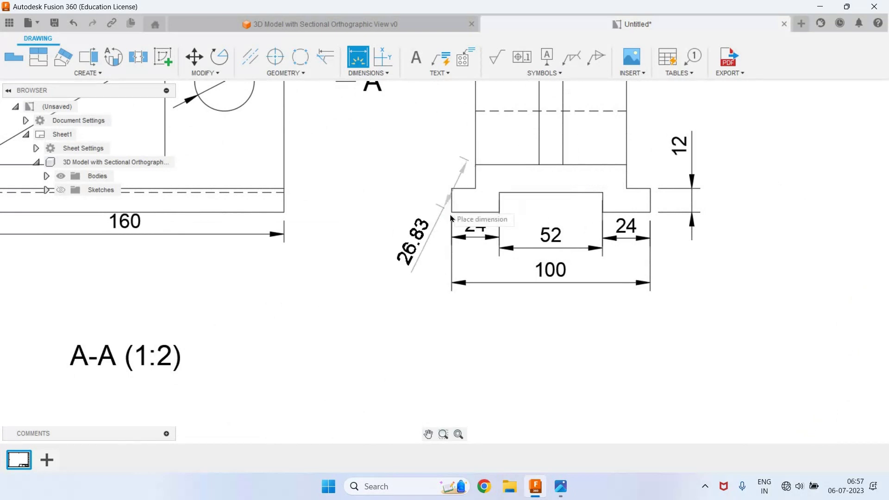
click(422, 204)
Dimension the rib's thickness and the base's overall width on the rib side of section view A-A
scroll(517, 257, down, 10)
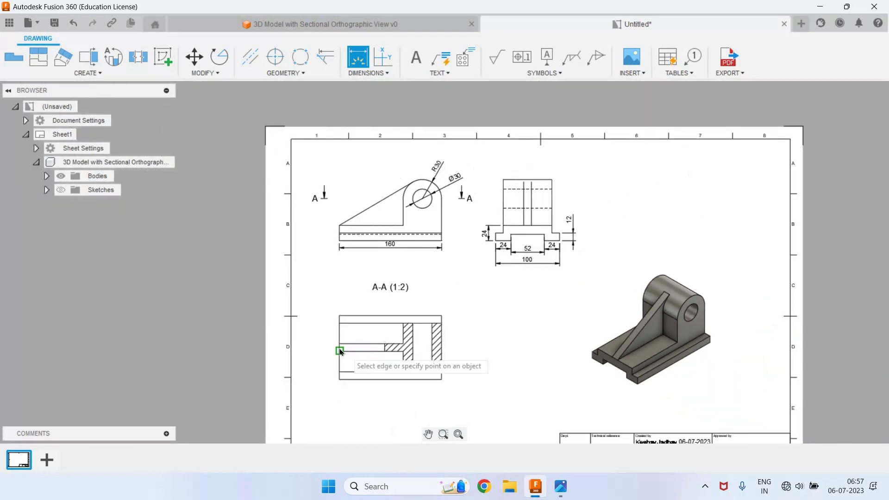
click(342, 350)
click(342, 343)
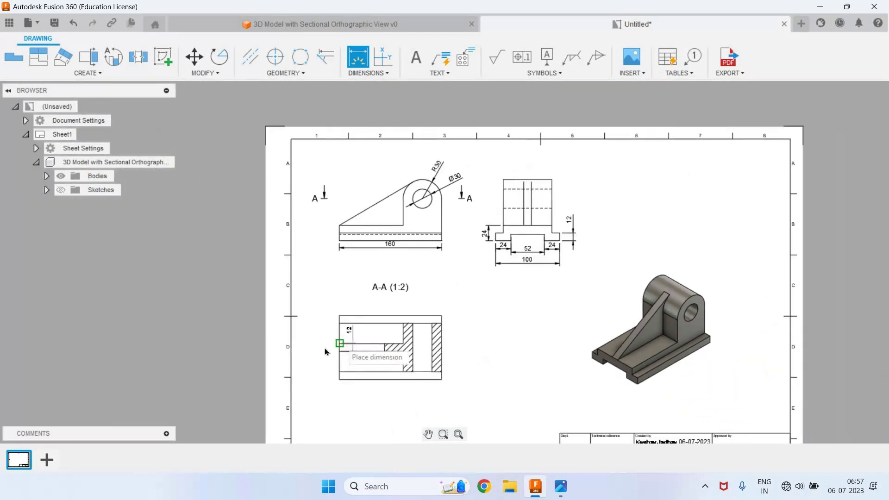
click(324, 347)
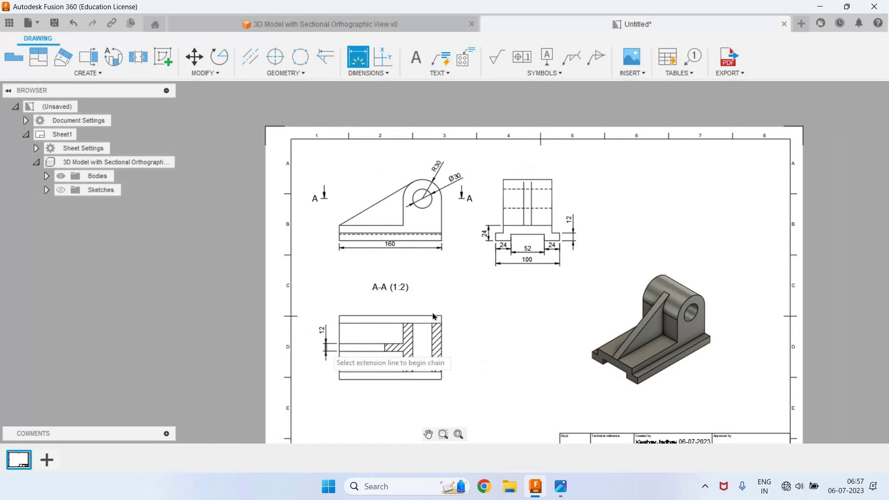
click(339, 315)
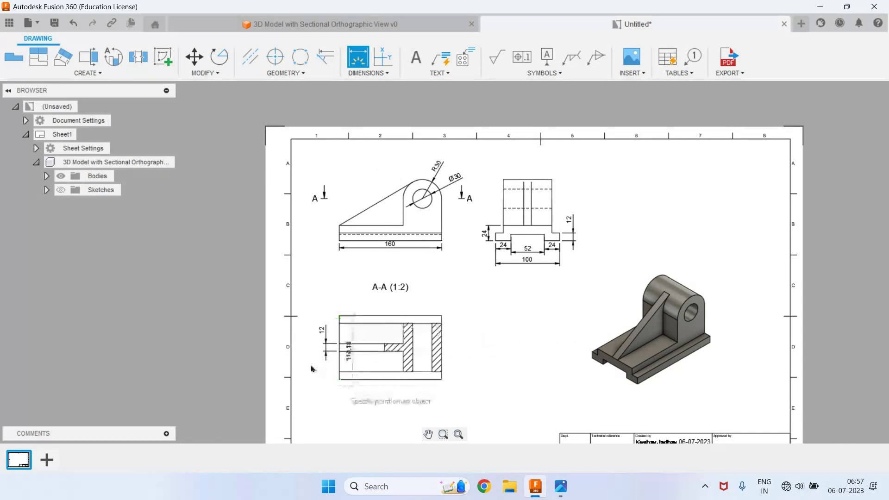
click(339, 379)
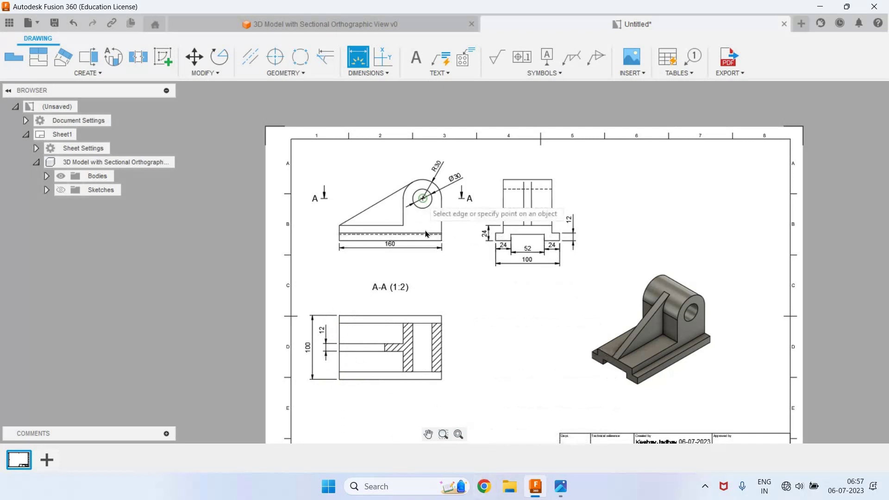
Dimension the vertical distance from the hole's centre to the base's top face in the side view, placing it on the rib side
key(Escape)
scroll(431, 234, up, 3)
key(d)
click(415, 171)
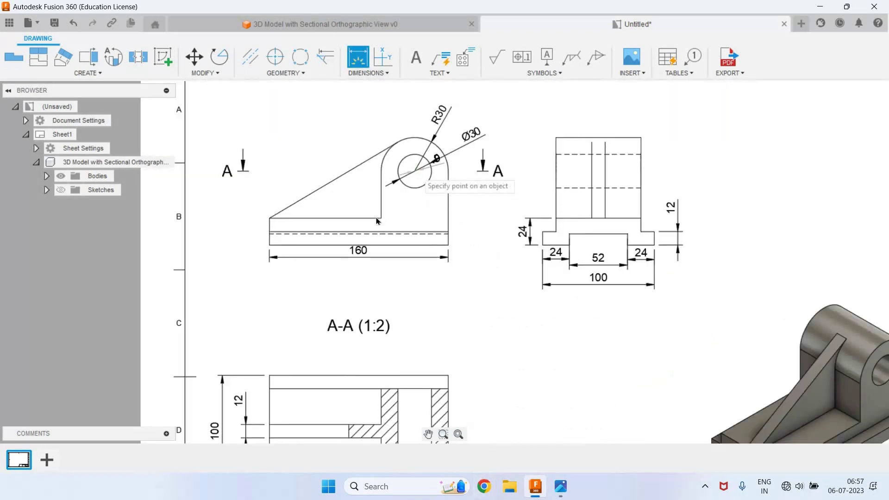
click(270, 217)
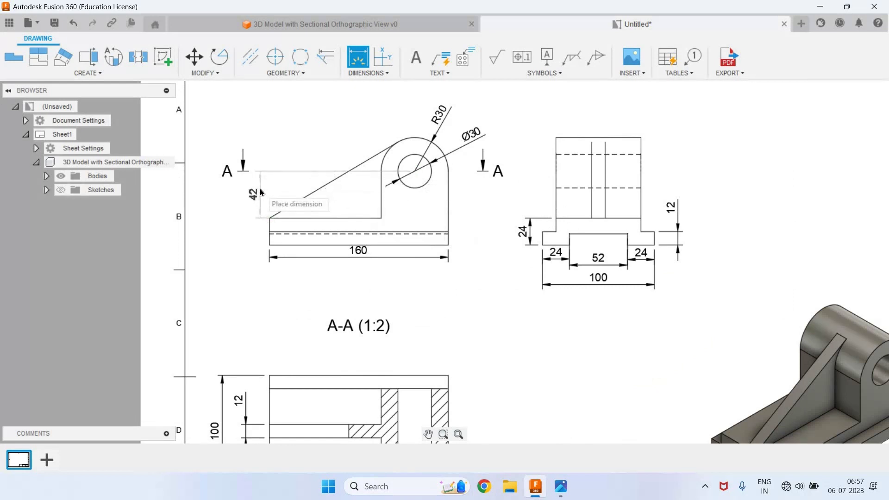
click(261, 192)
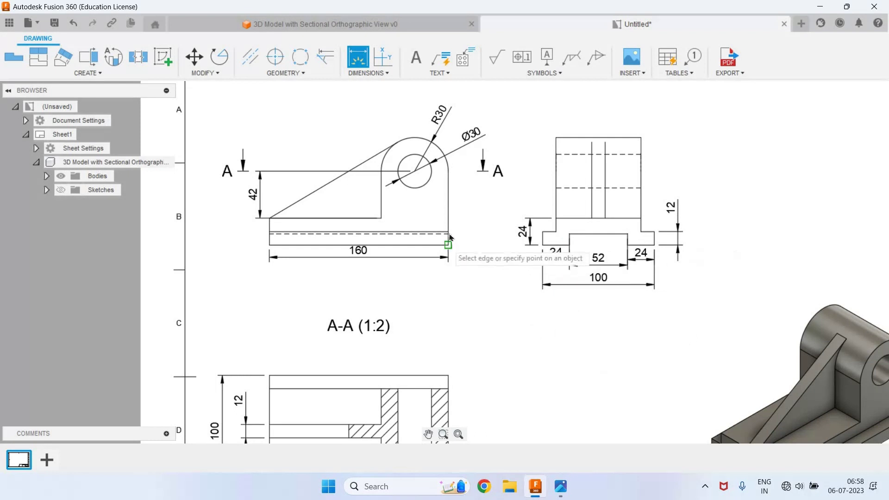
Dimension the bottom slot's depth in the side view, from the base's underside to the hidden line, beside the upright's end
click(448, 244)
click(448, 234)
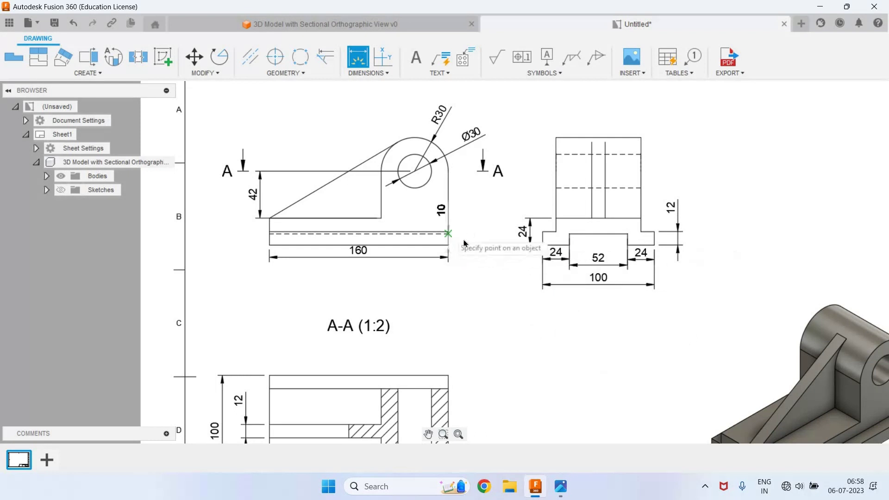
click(491, 339)
scroll(265, 246, down, 5)
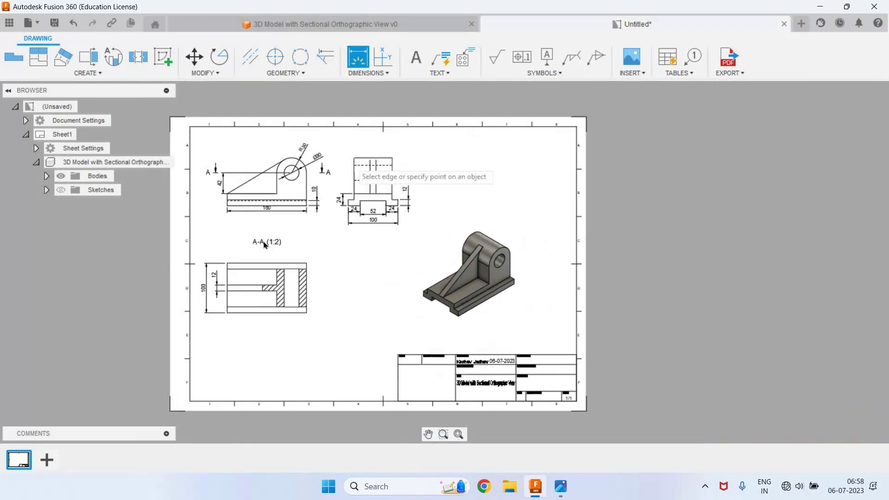
scroll(265, 246, up, 2)
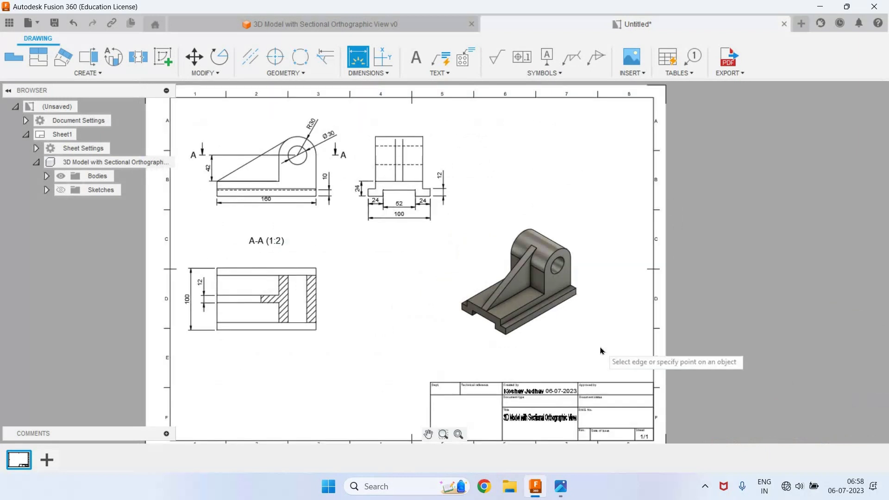
Export all sheets with lineweights as a PDF named Sectional Orthographic on the desktop, and open the exported file from there
click(736, 82)
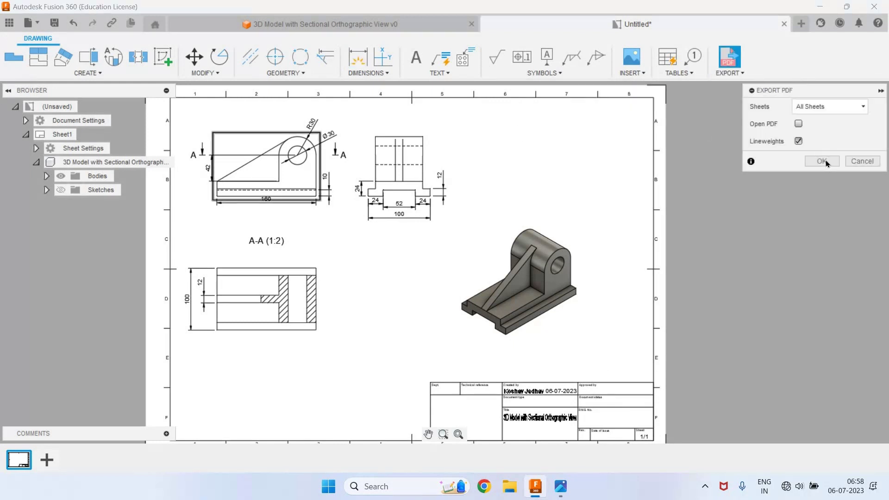
click(822, 161)
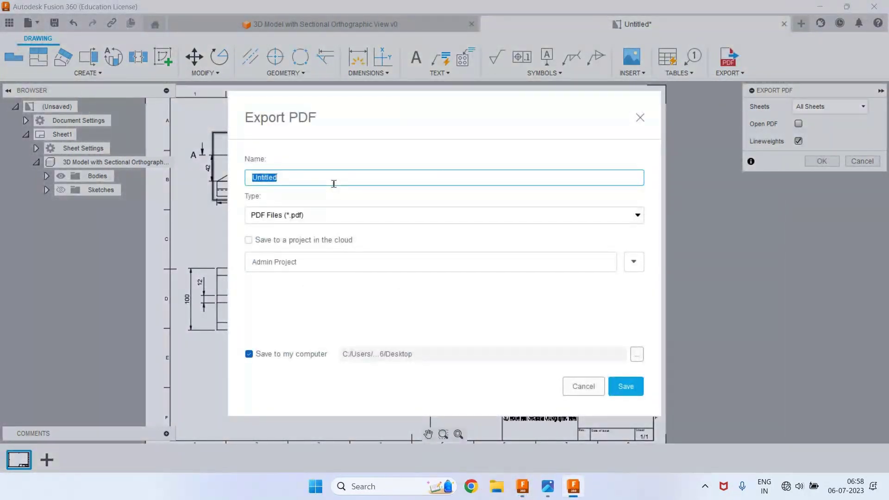
text(3)
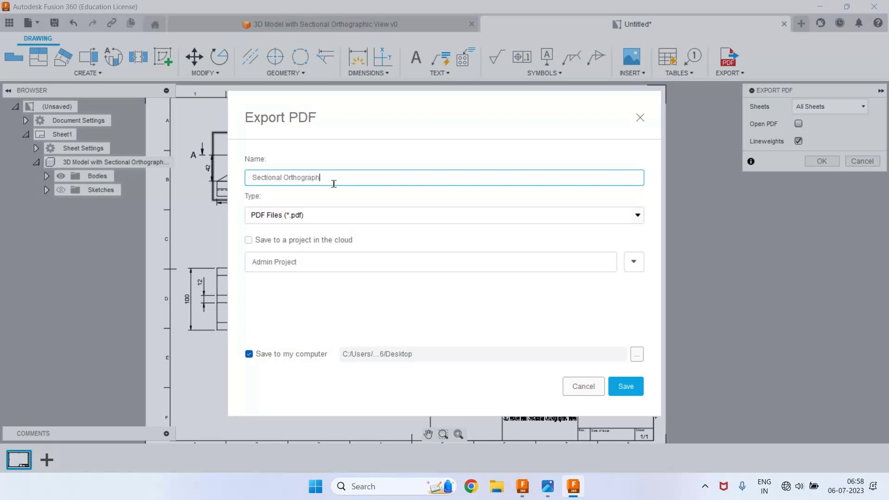
text(ic)
click(623, 388)
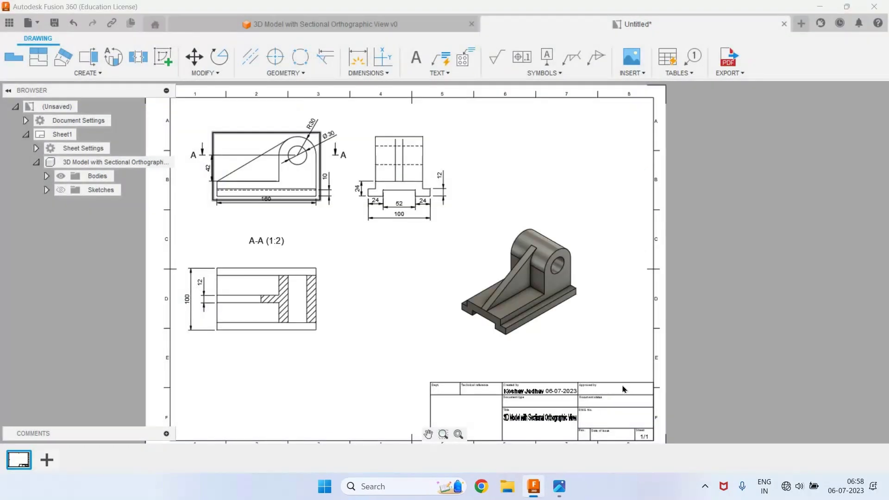
key(super+d)
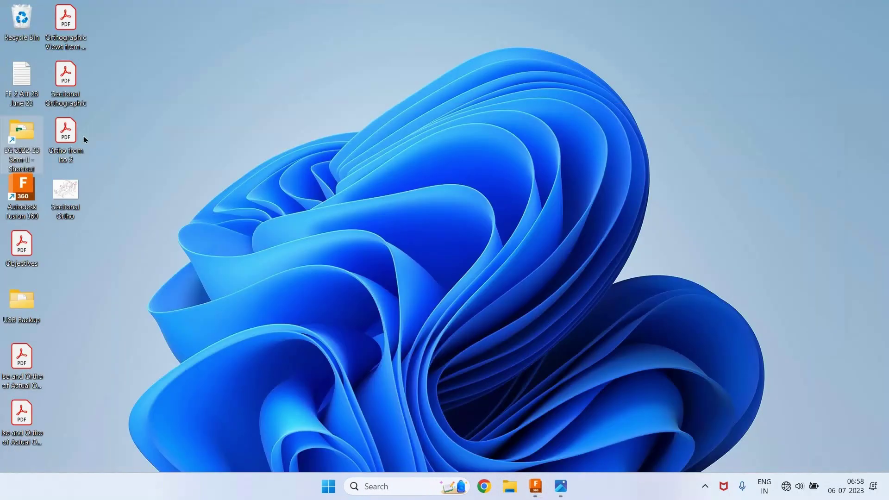
double_click(66, 79)
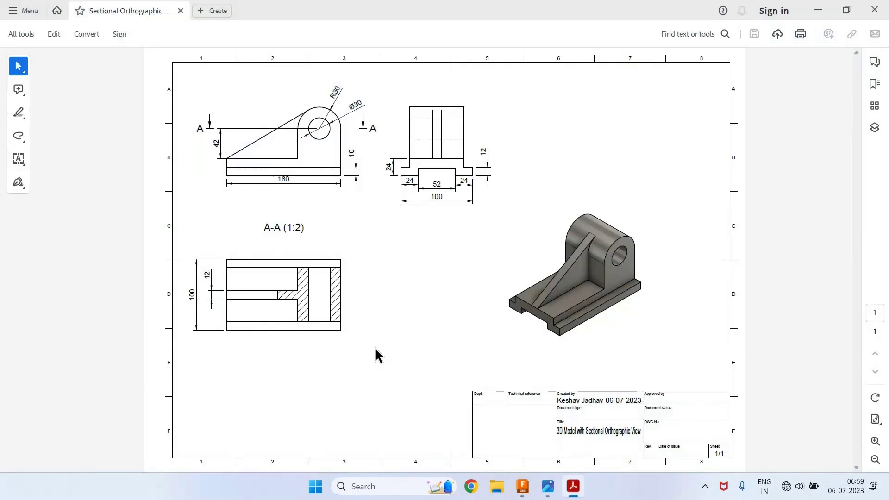